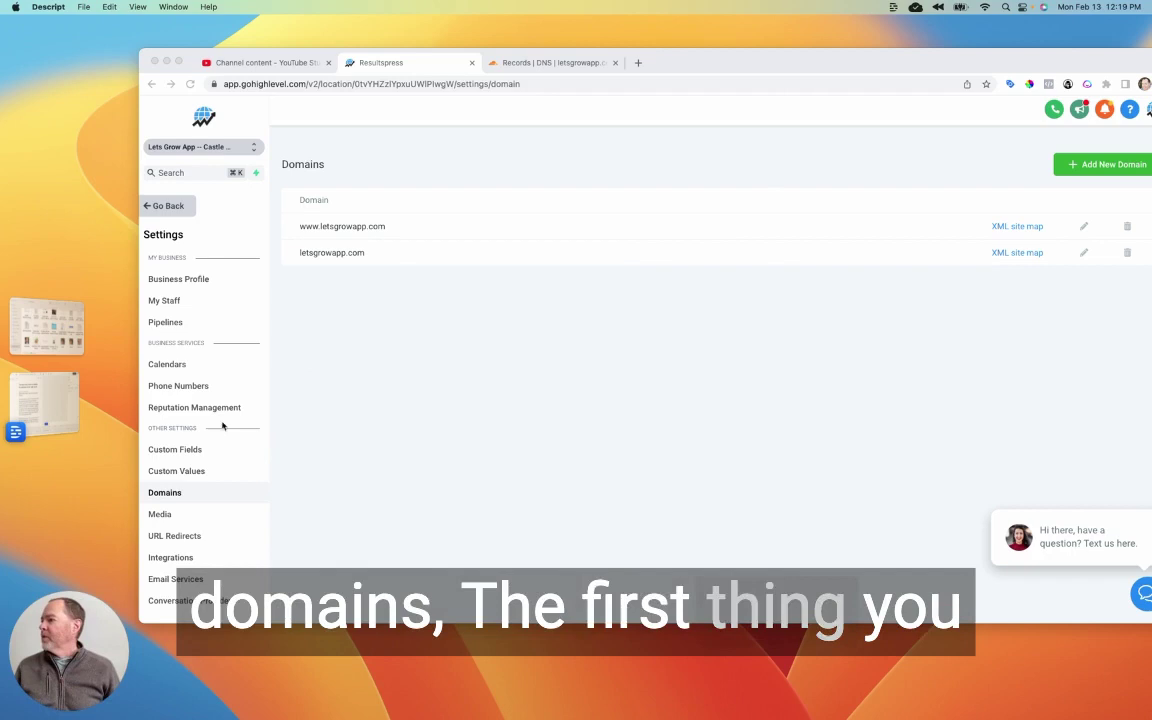
Go to Sites > Websites and start a new website from the prebuilt Template Library
click(163, 203)
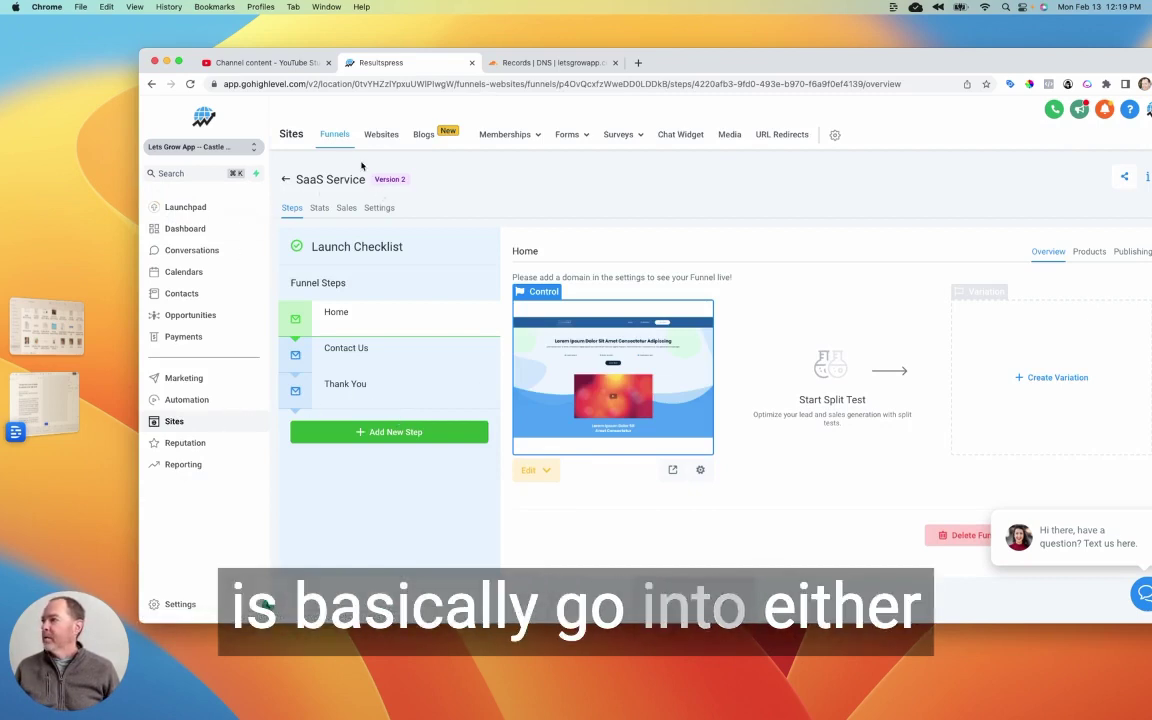
click(381, 134)
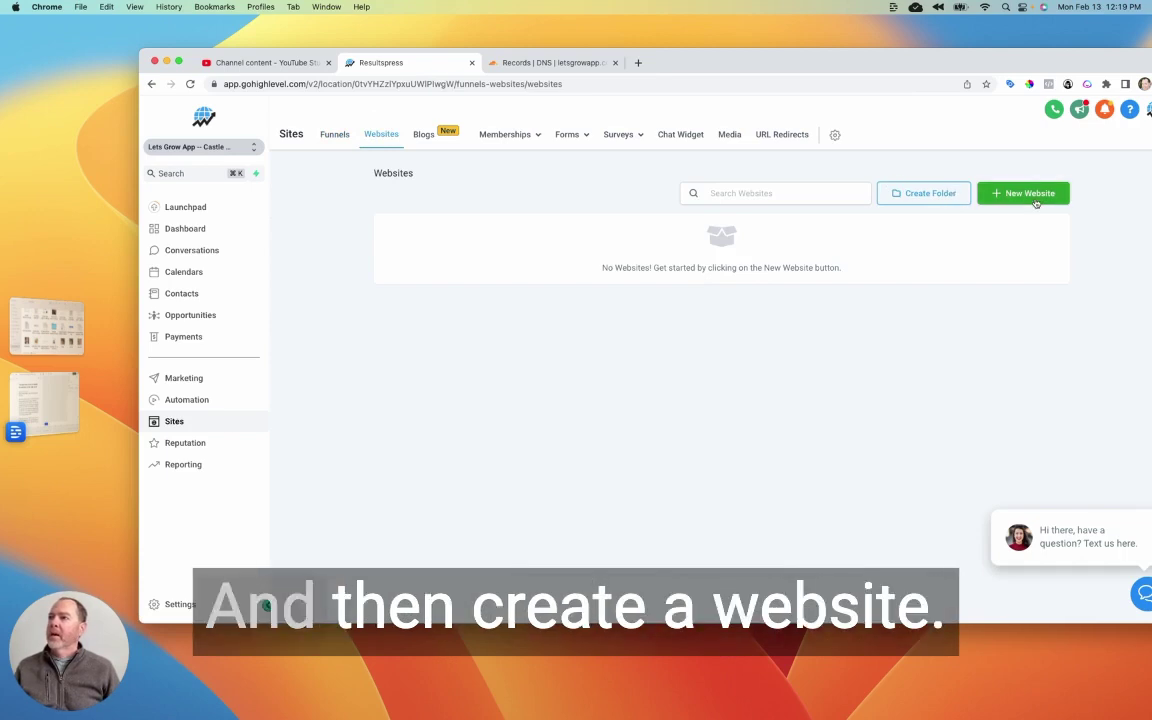
click(1033, 195)
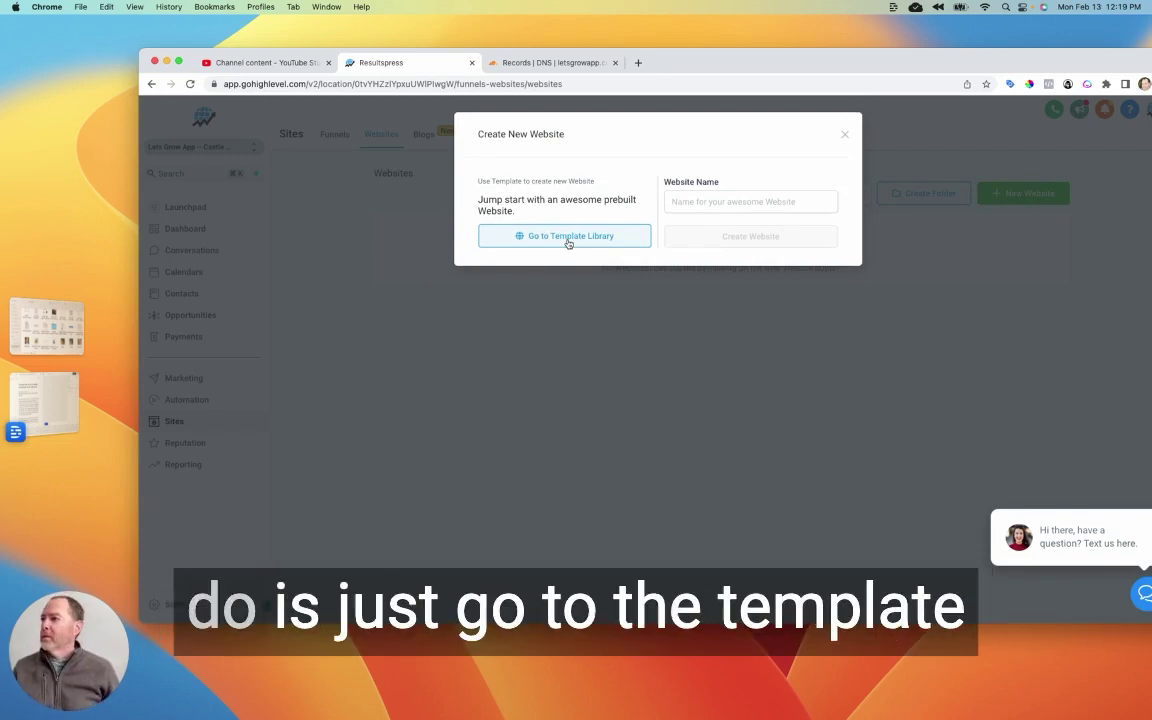
click(568, 236)
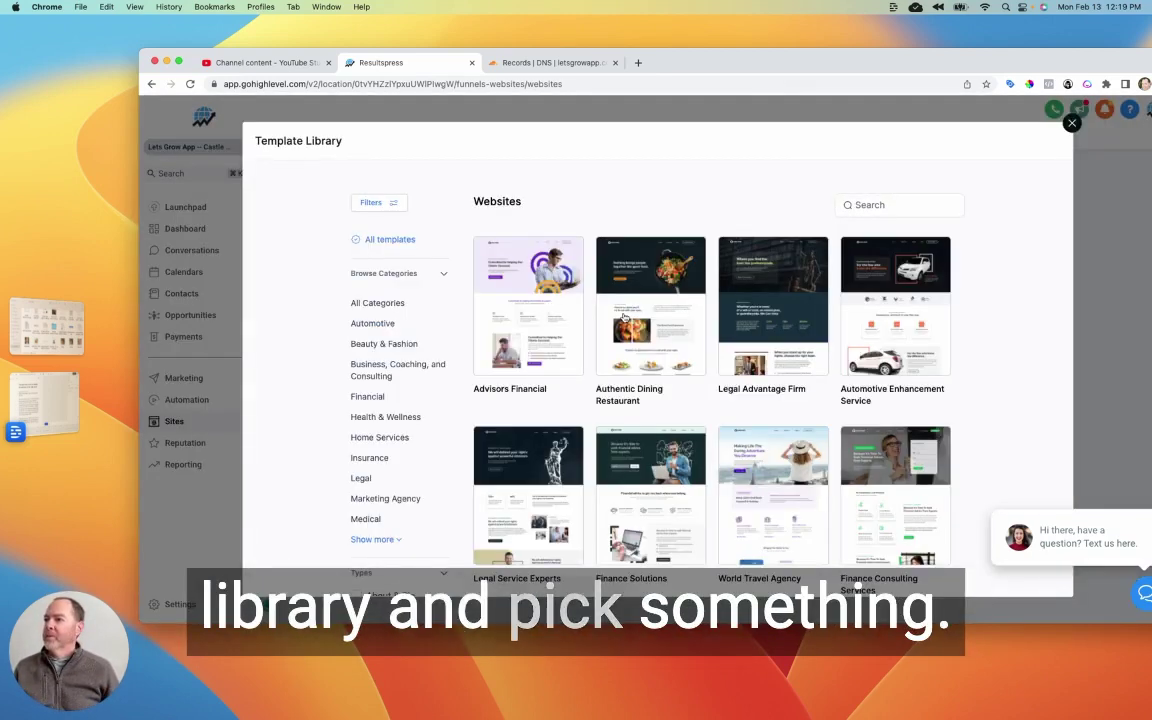
mouse_move(541, 339)
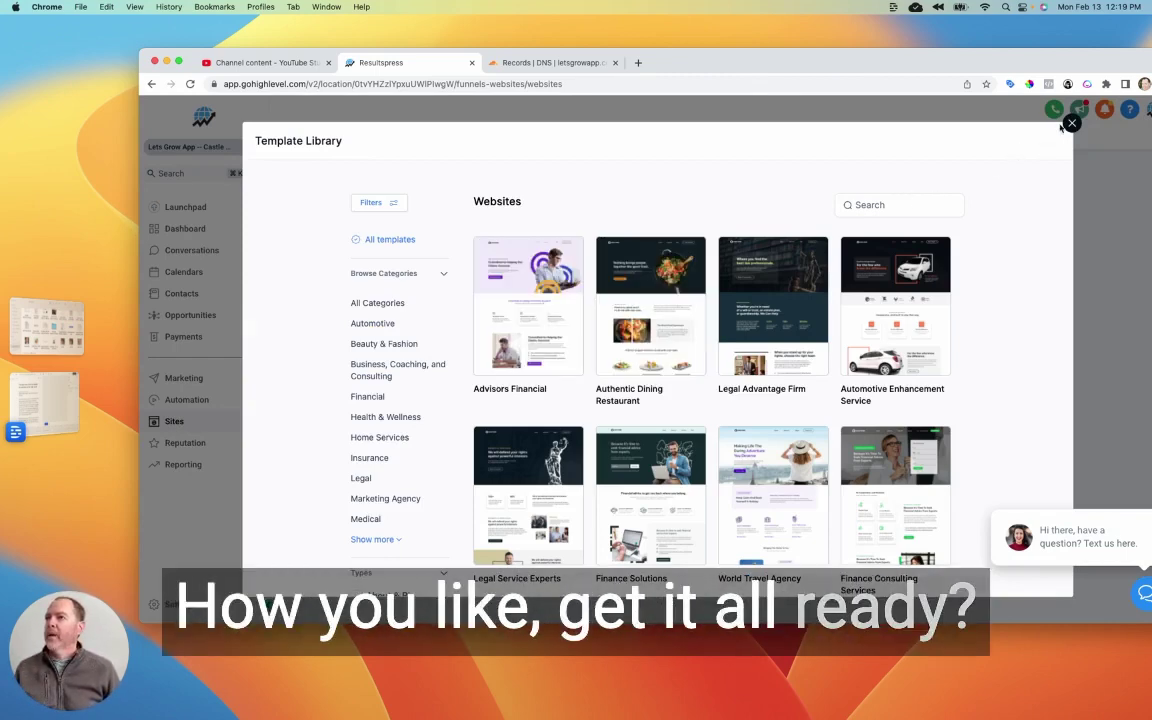
Close the template library and open the SaaS Service funnel from the Funnels list
click(1071, 123)
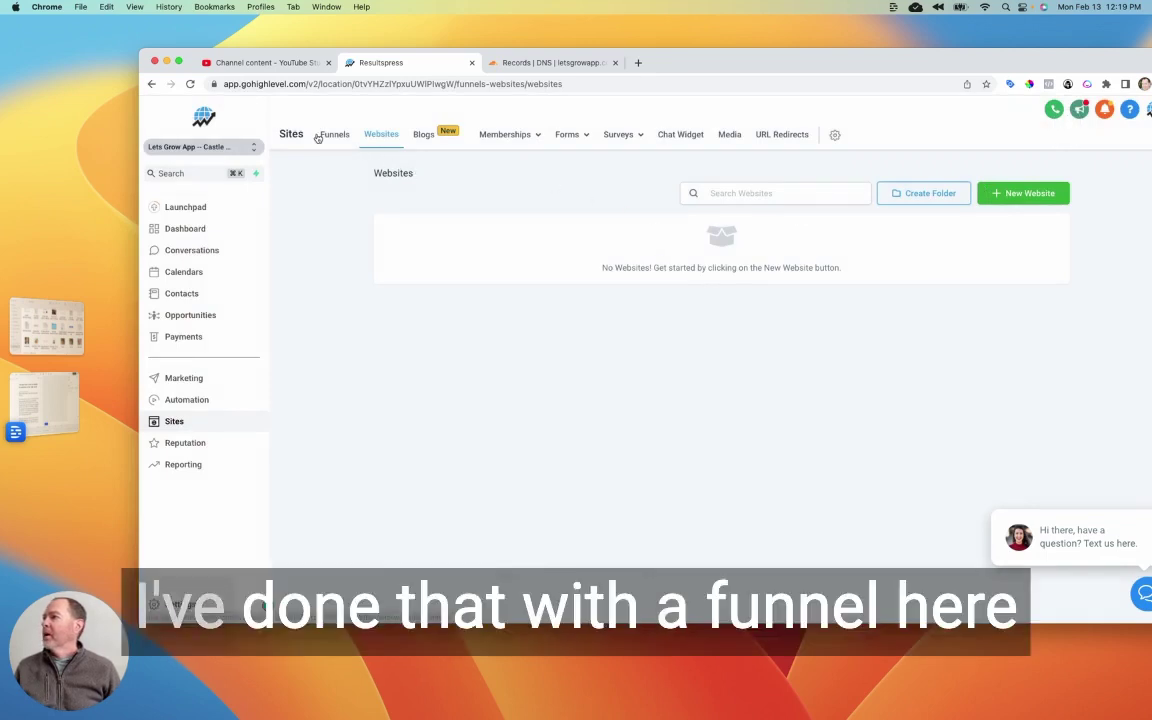
click(334, 134)
click(423, 228)
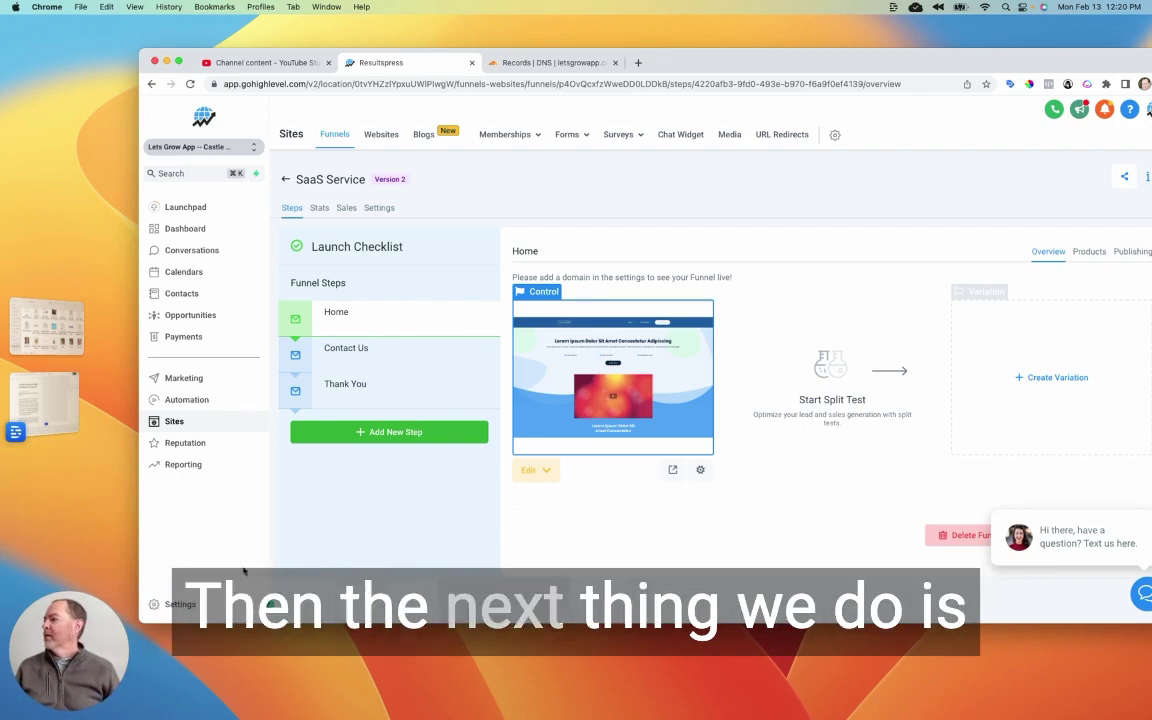
Go to Settings > Domains and open the Add Domain dialog with its domain field focused
click(172, 604)
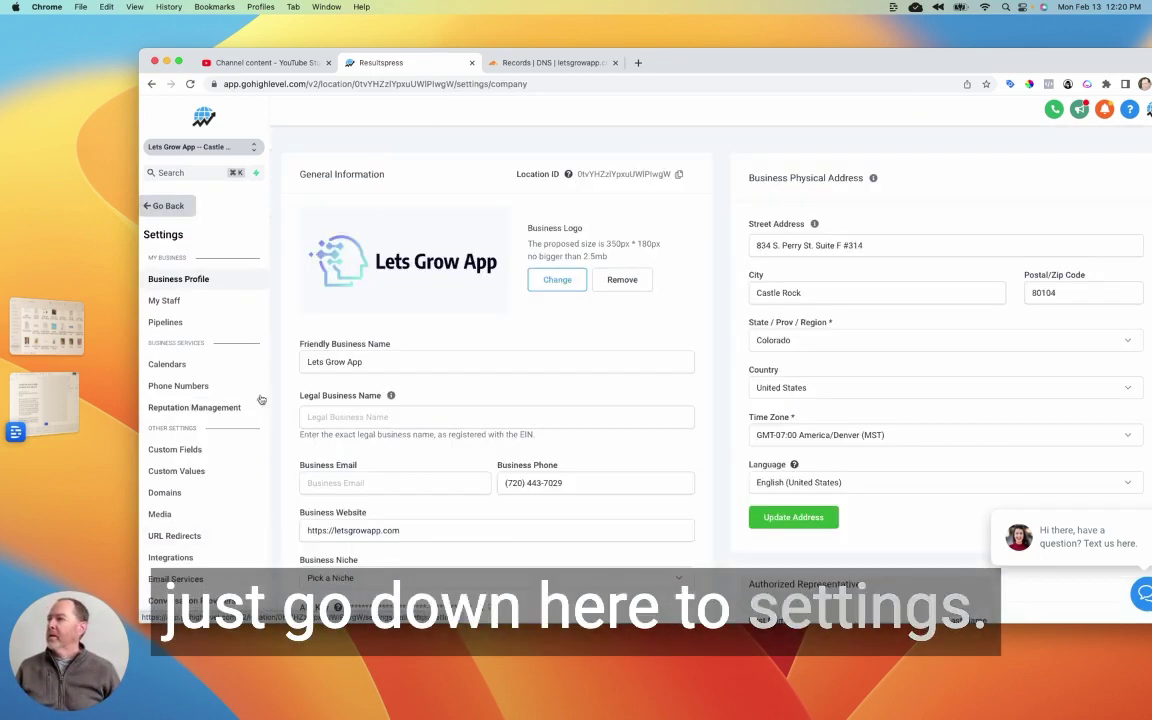
click(185, 493)
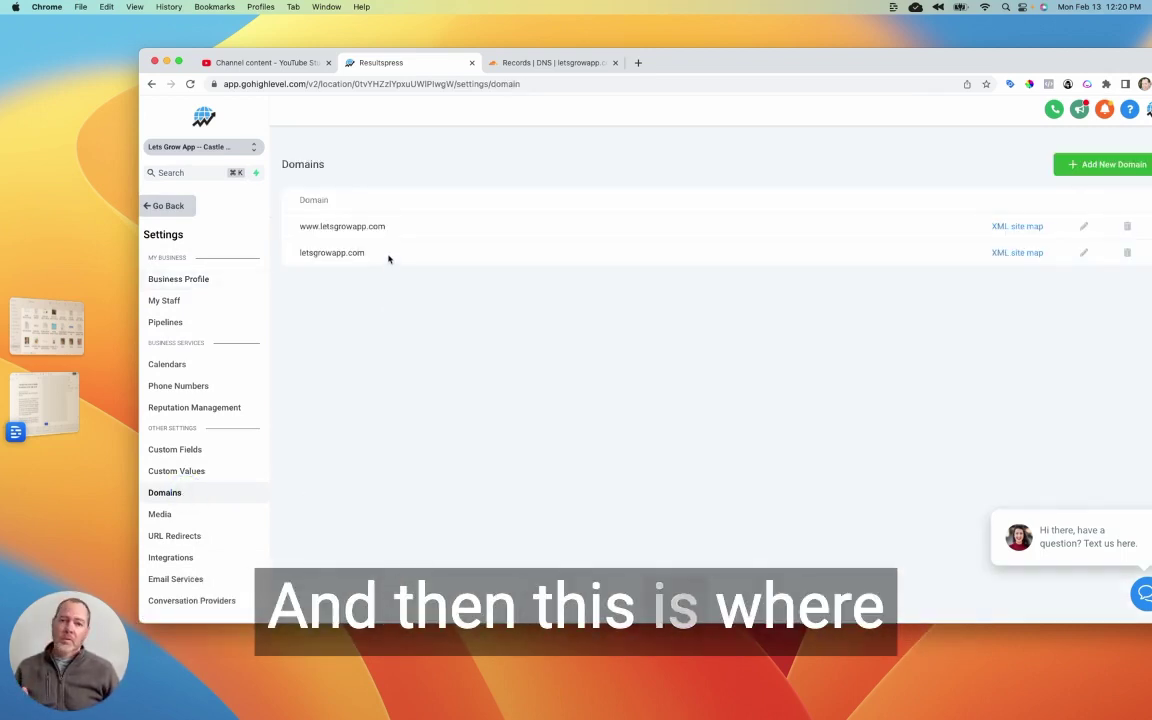
drag(731, 55, 680, 52)
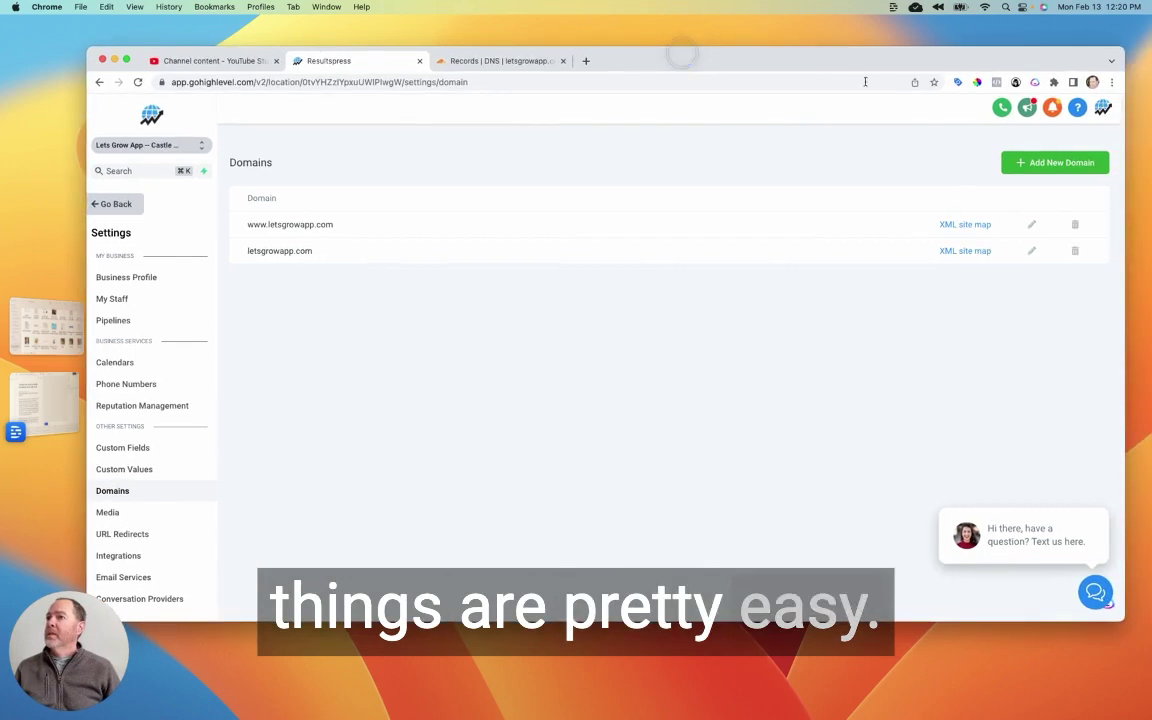
click(1062, 166)
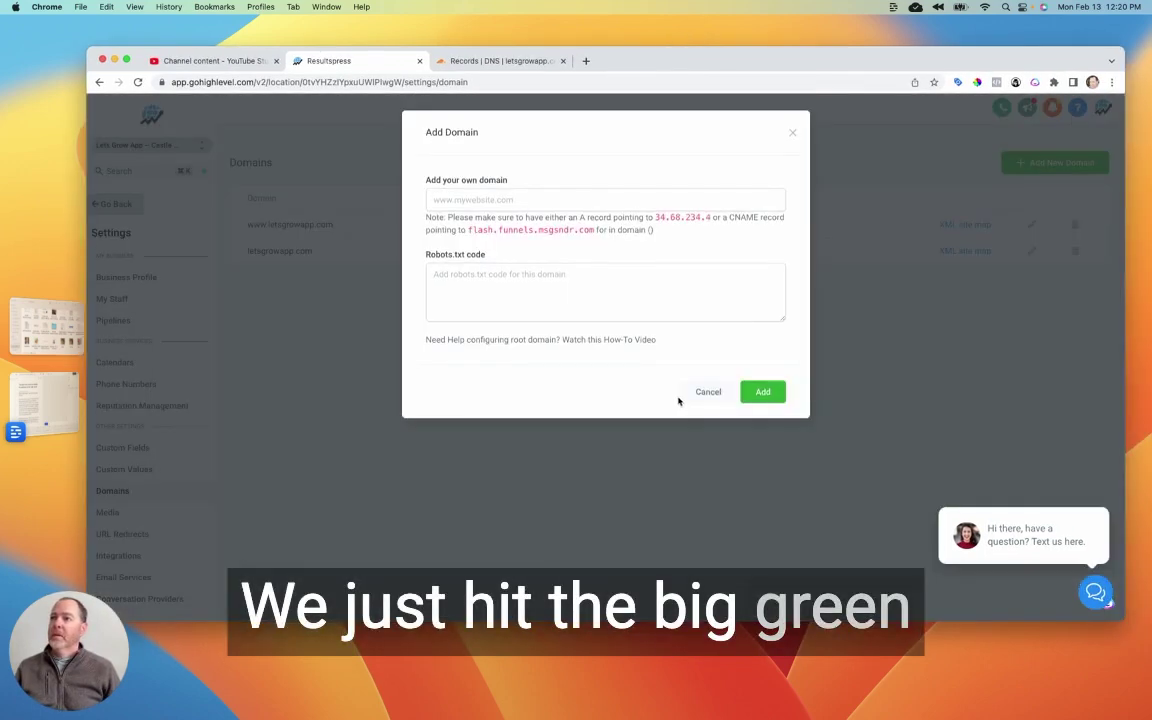
click(482, 202)
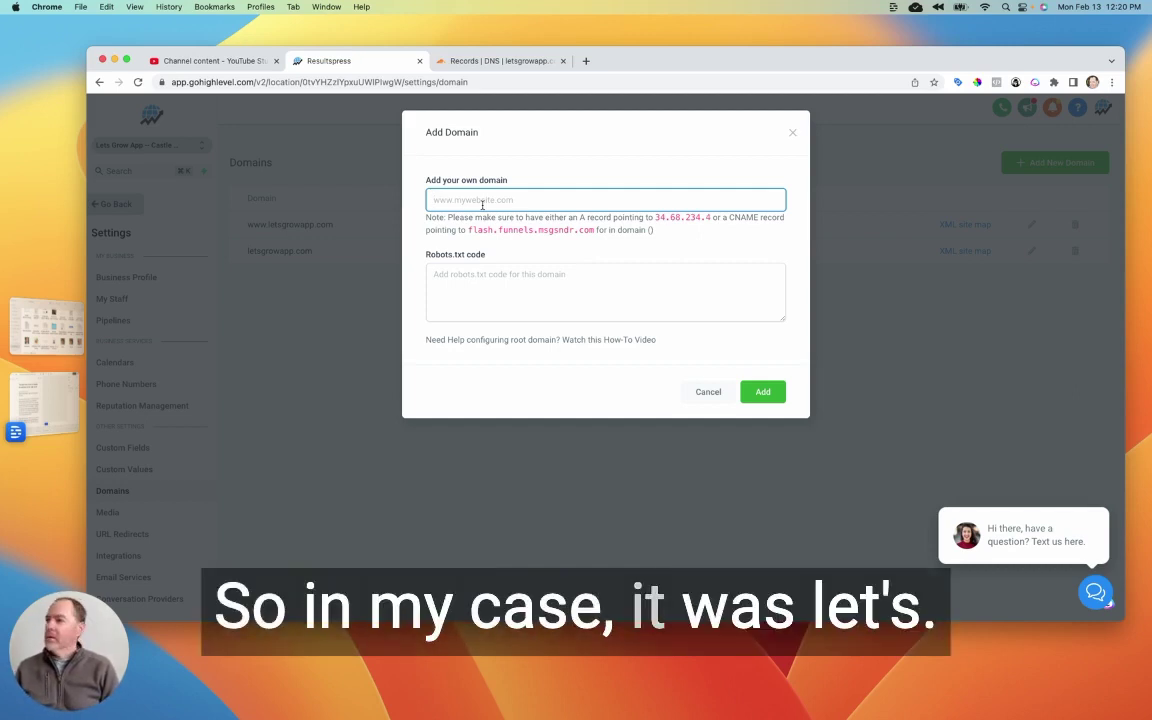
Enter letsgrowapp.com as the domain and highlight the A-record IP 34.68.234.4
text(sgrowapp.com)
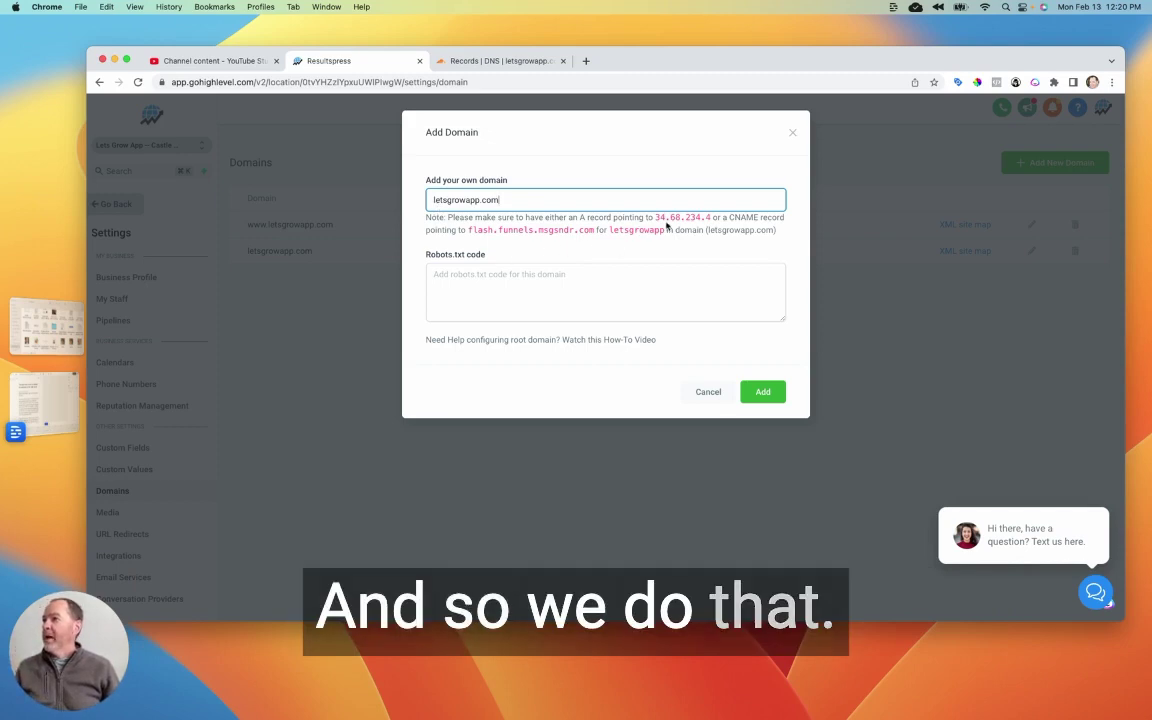
drag(656, 217, 706, 217)
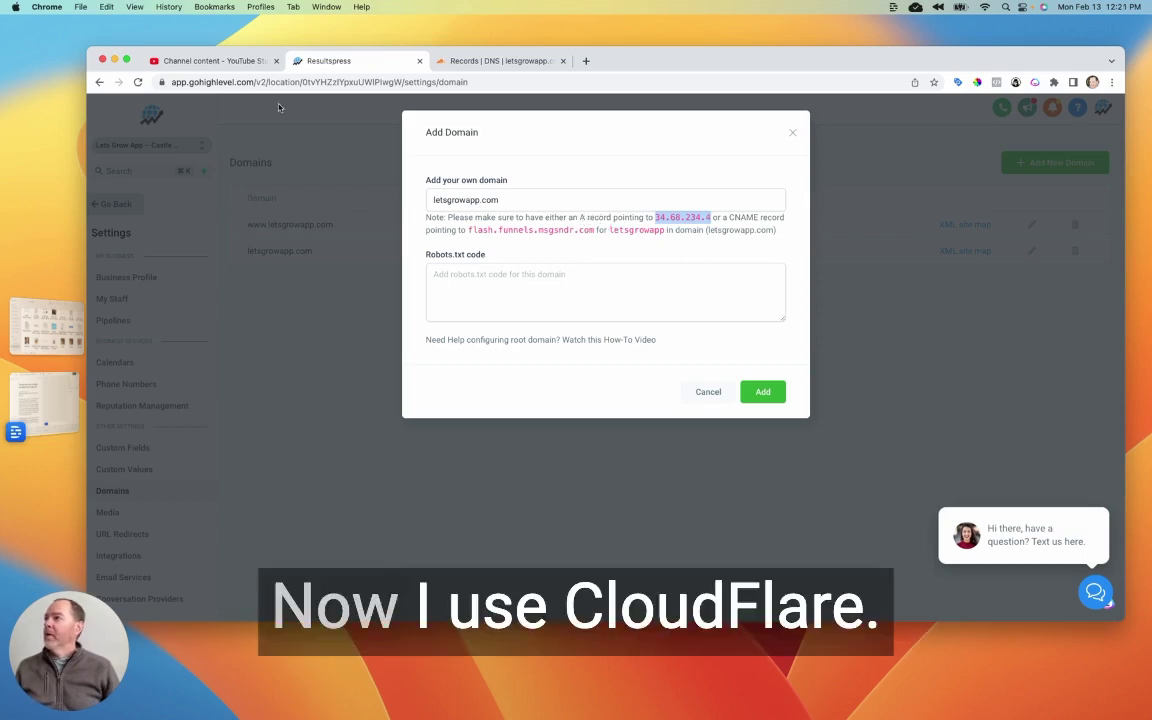
Switch to Cloudflare's DNS records for letsgrowapp.com and bring the records list into view
click(505, 61)
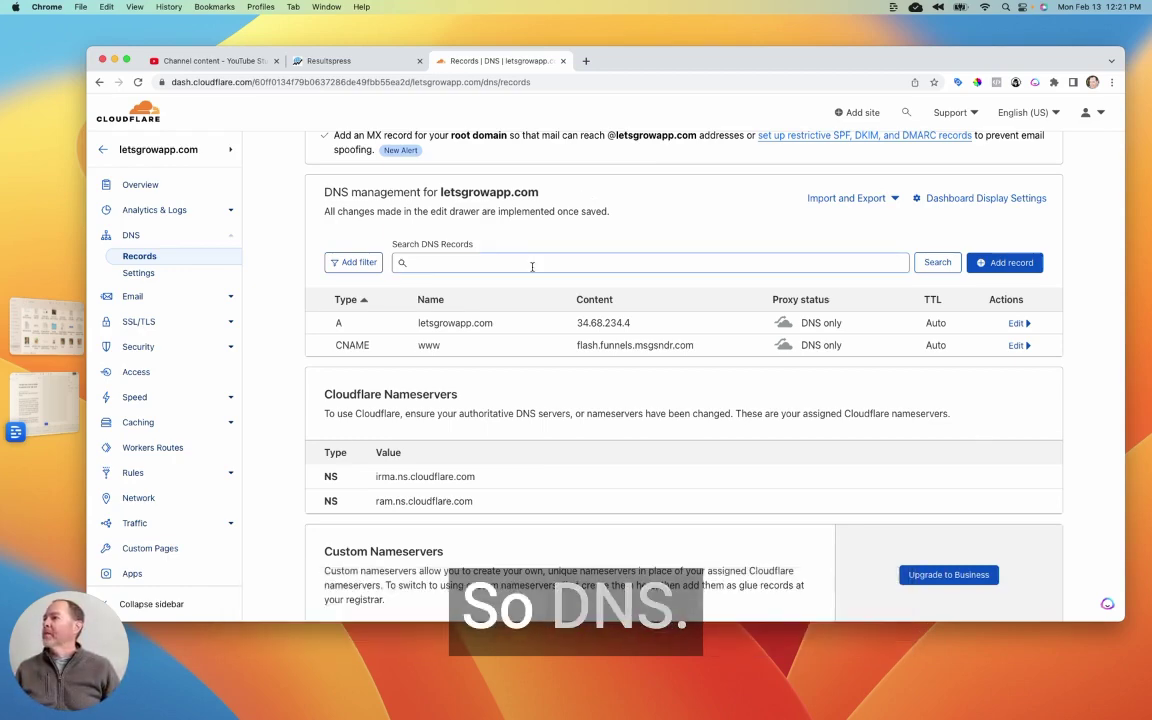
scroll(532, 266, up, 2)
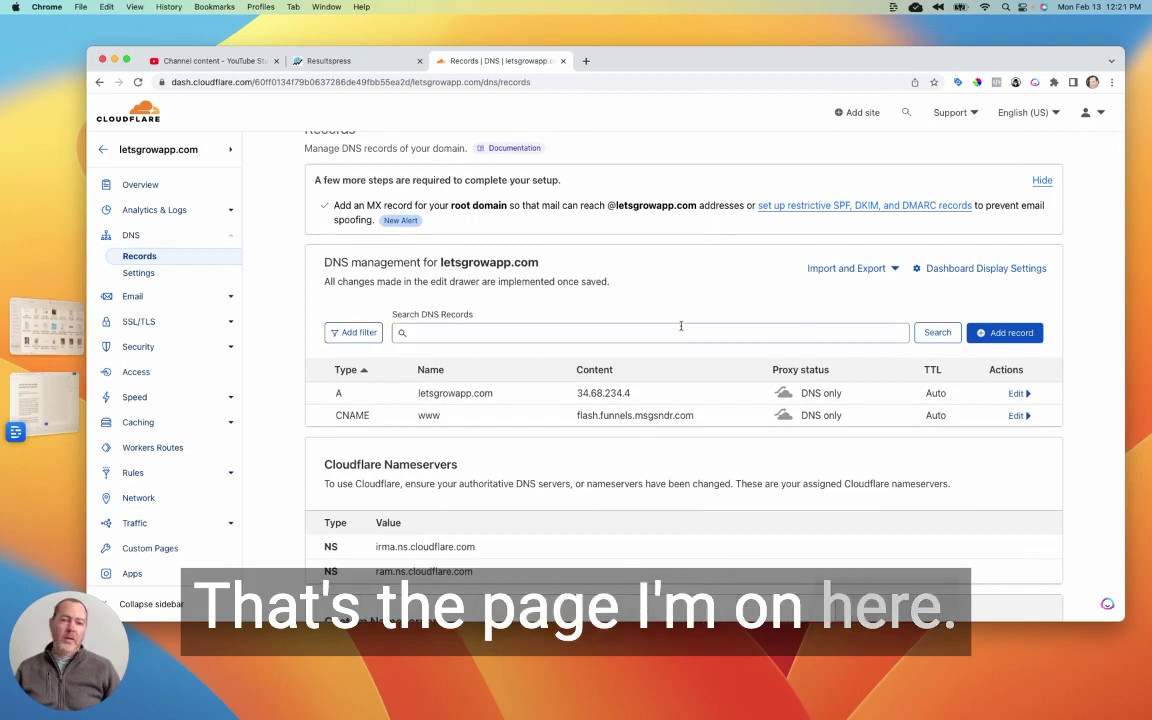
Start a new Cloudflare DNS record named @ for the root domain
click(1008, 338)
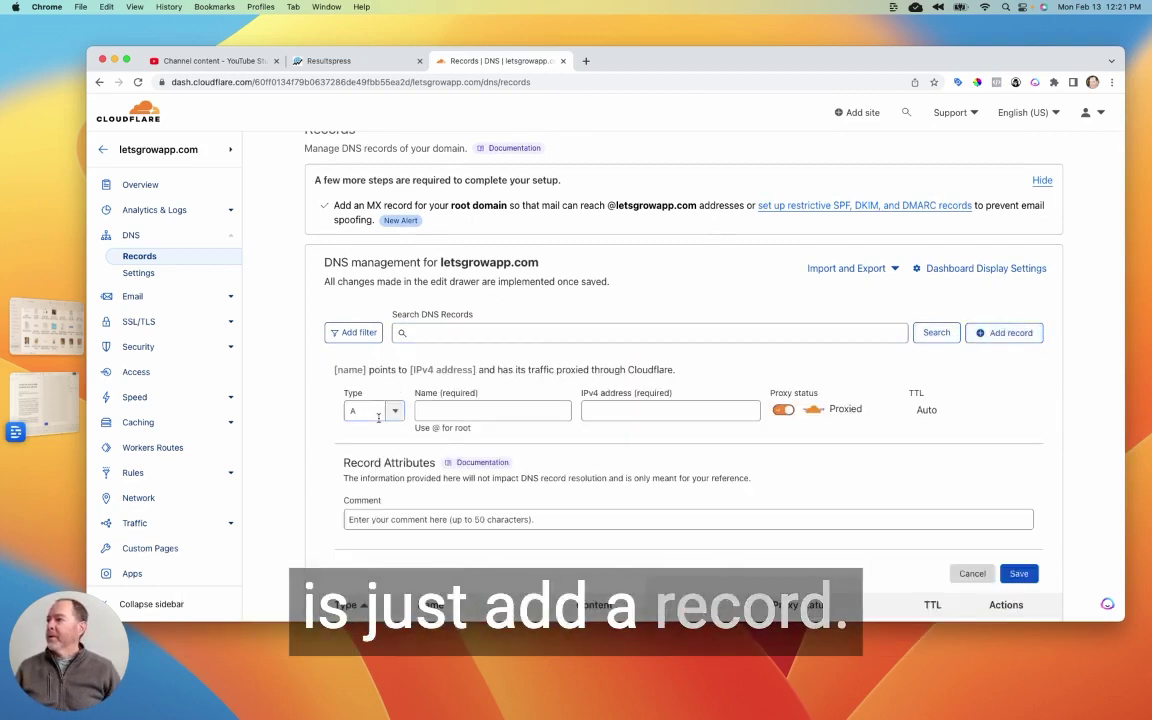
click(345, 60)
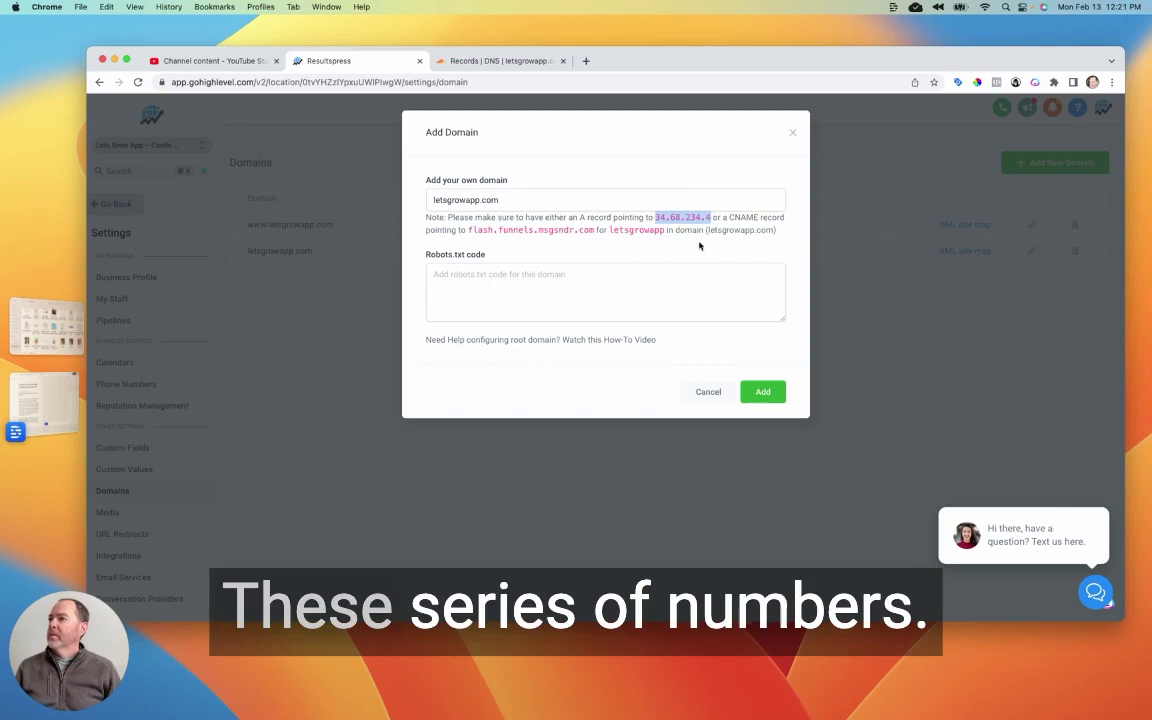
click(510, 62)
scroll(554, 472, down, 3)
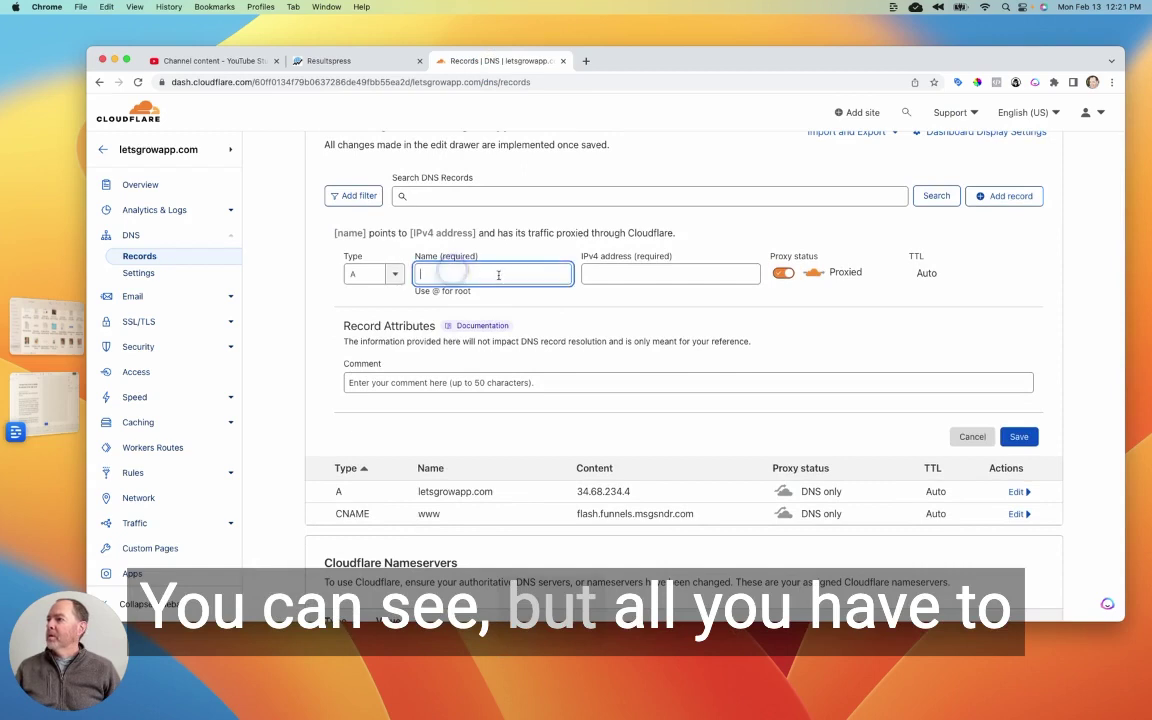
text(@)
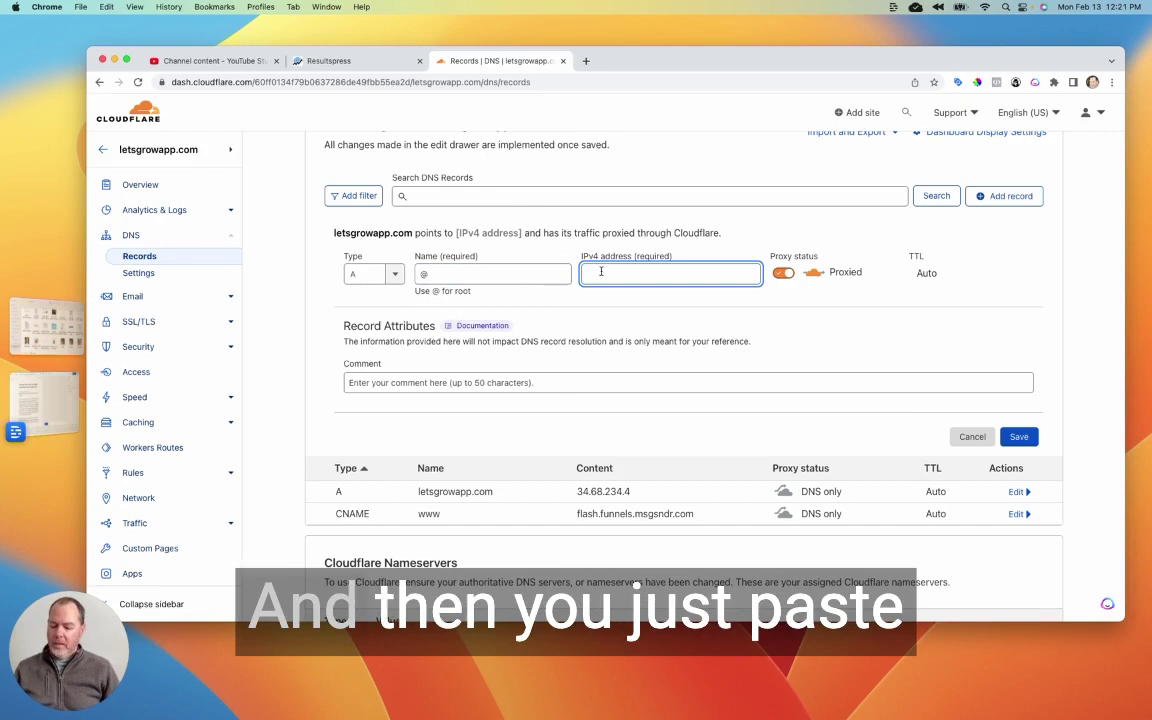
text(DELETE)
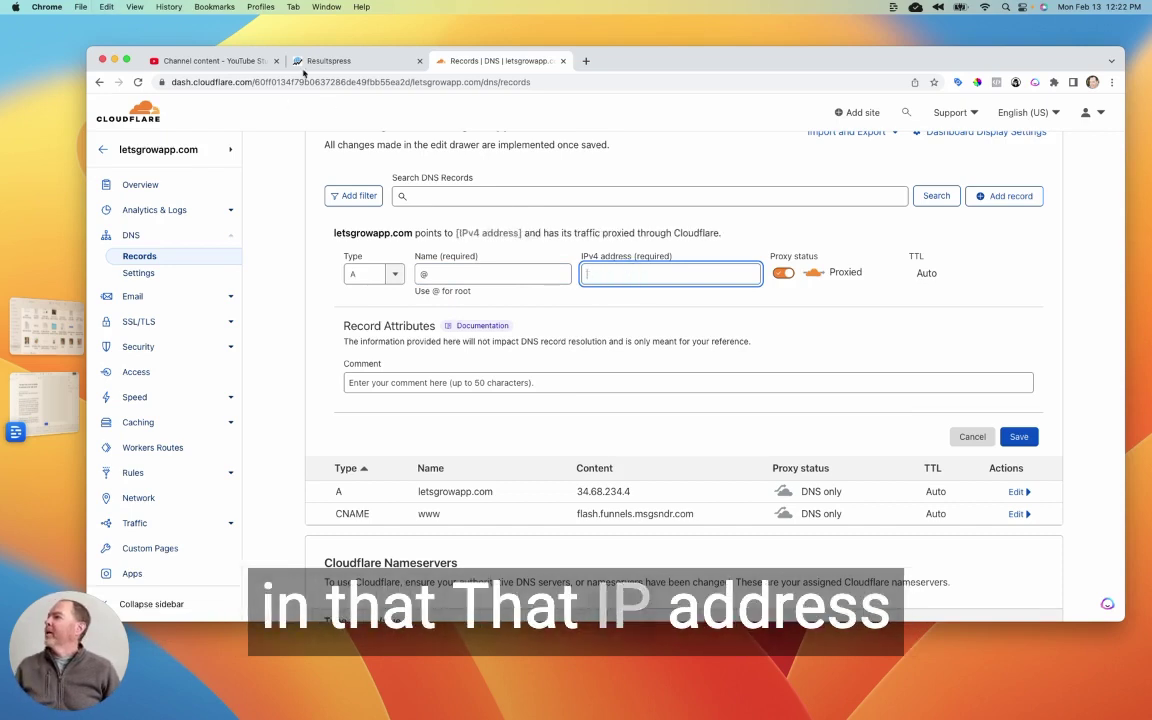
Copy 34.68.234.4 from GoHighLevel into the IPv4 address and set proxy to DNS only
click(318, 61)
right_click(684, 220)
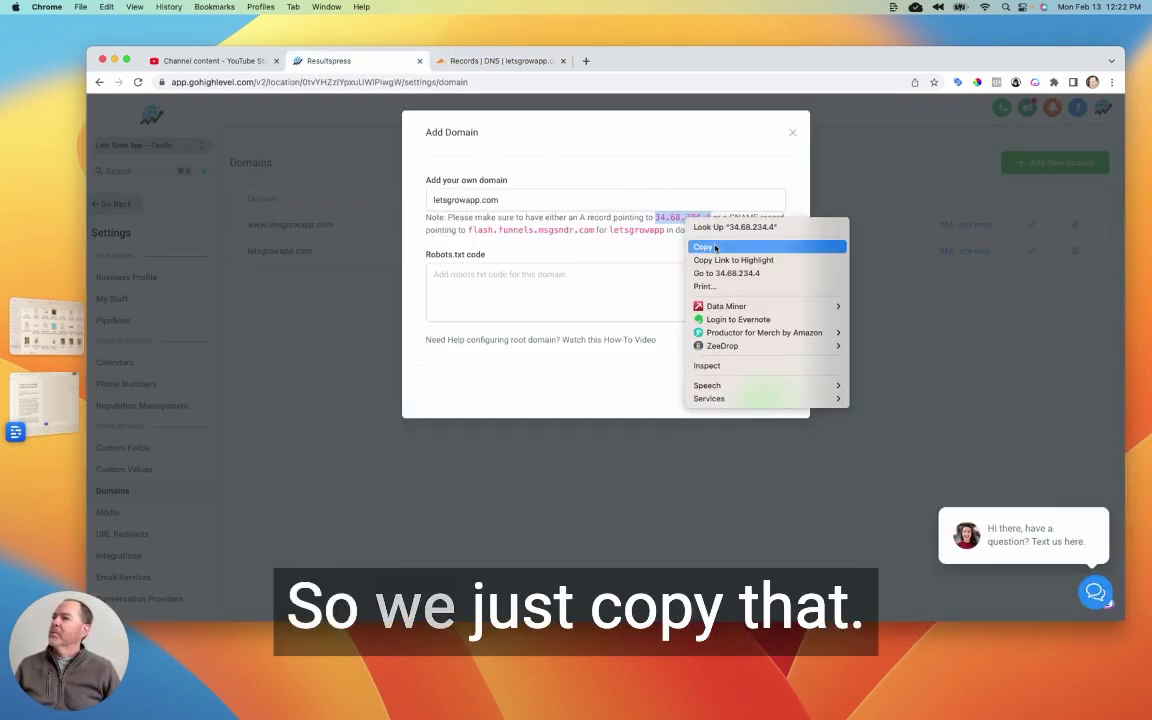
click(705, 244)
click(503, 61)
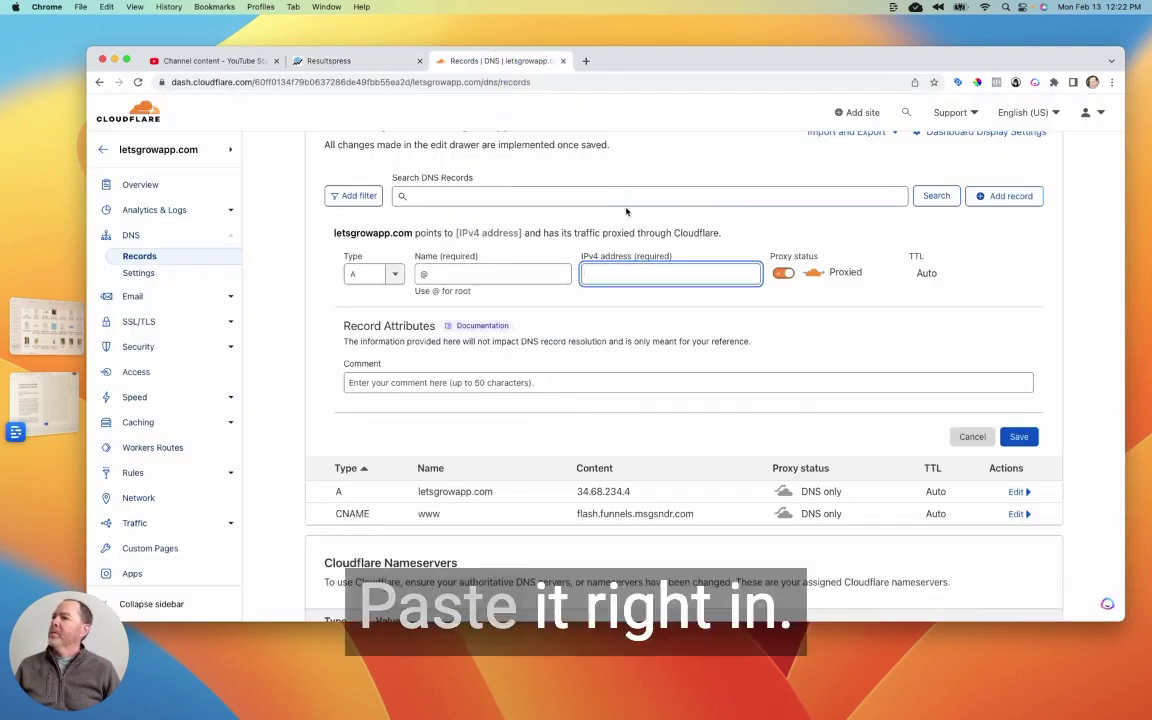
key(super+v)
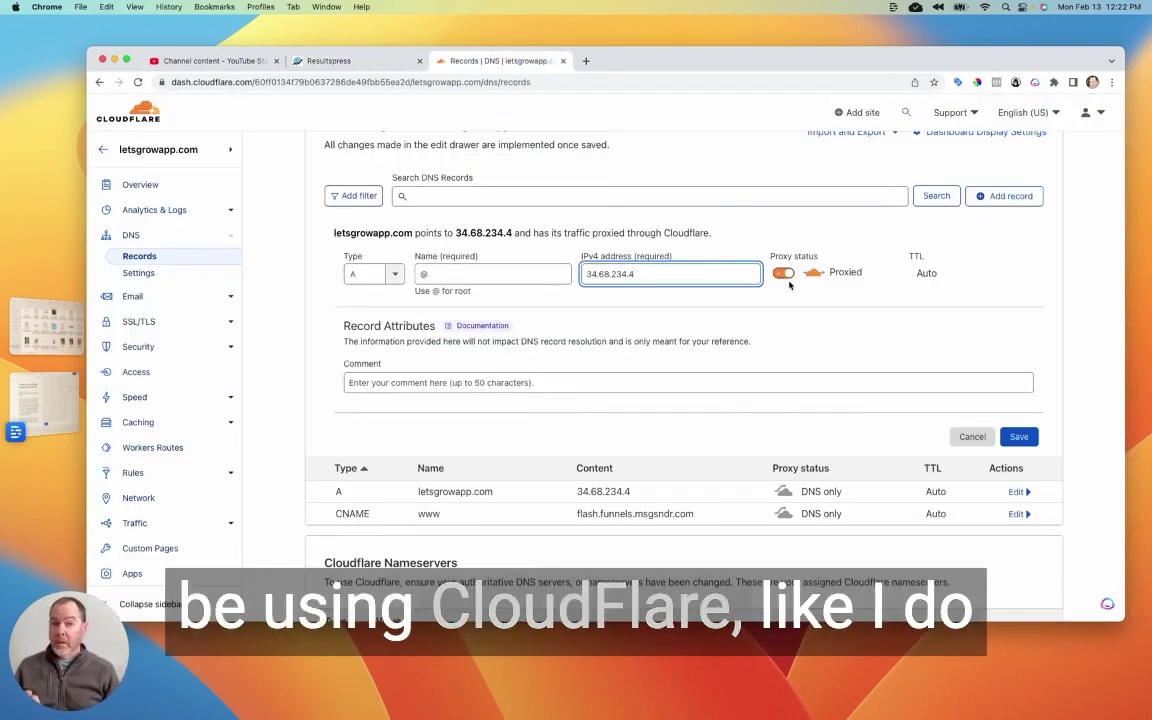
scroll(789, 285, up, 3)
click(783, 349)
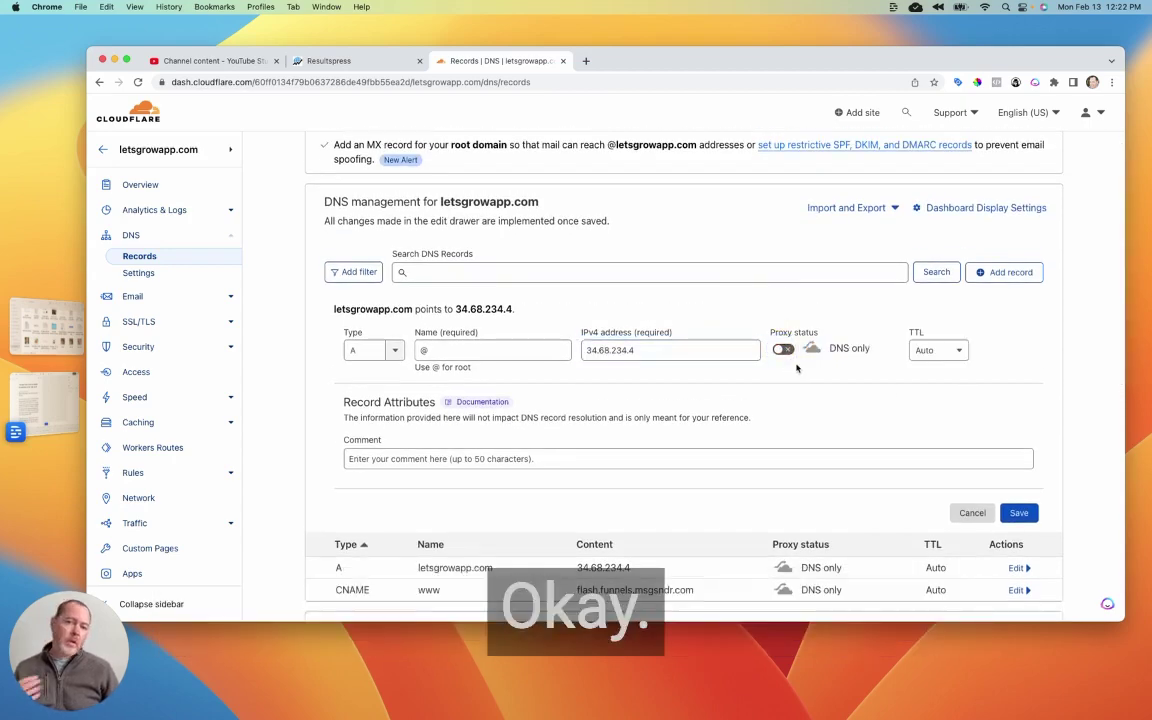
scroll(930, 440, down, 1)
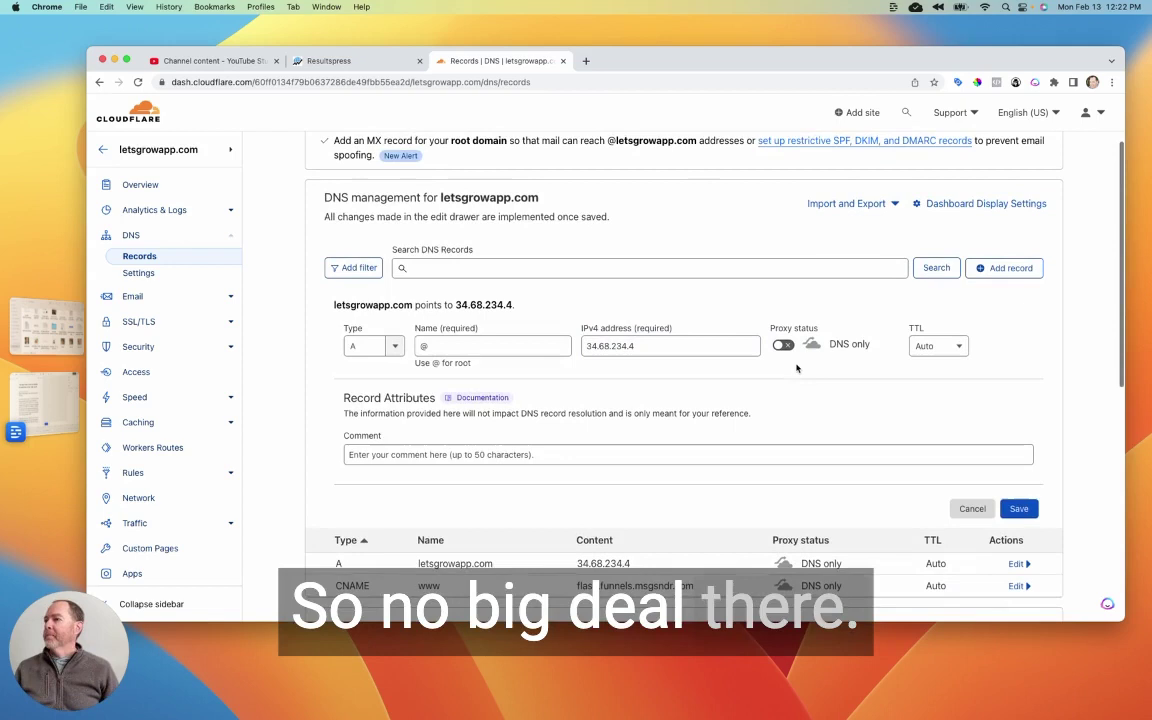
scroll(1025, 510, up, 1)
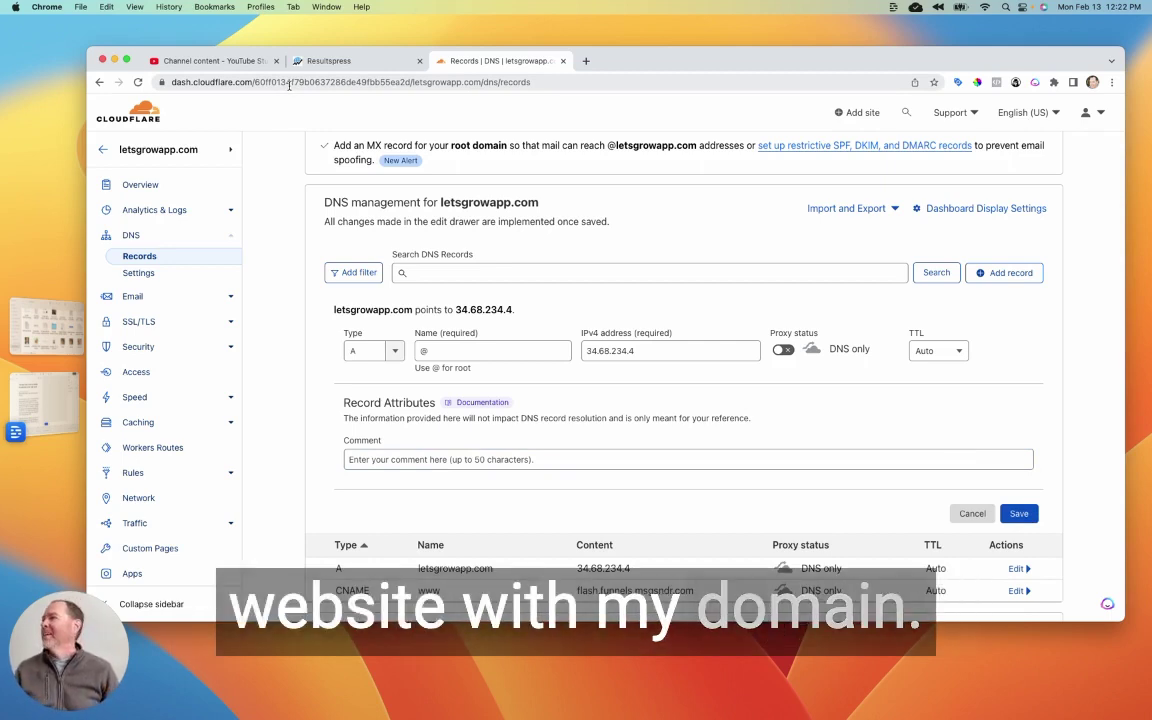
Cancel GoHighLevel's Add Domain dialog without adding, then go back to Cloudflare
click(329, 62)
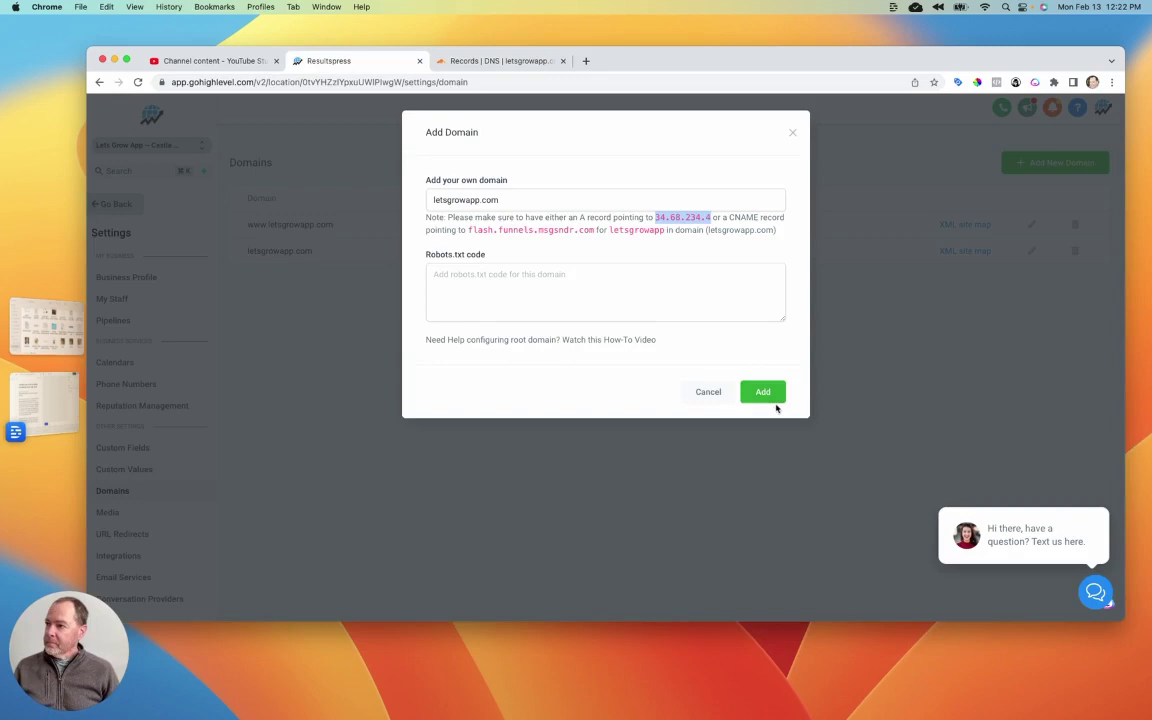
click(710, 393)
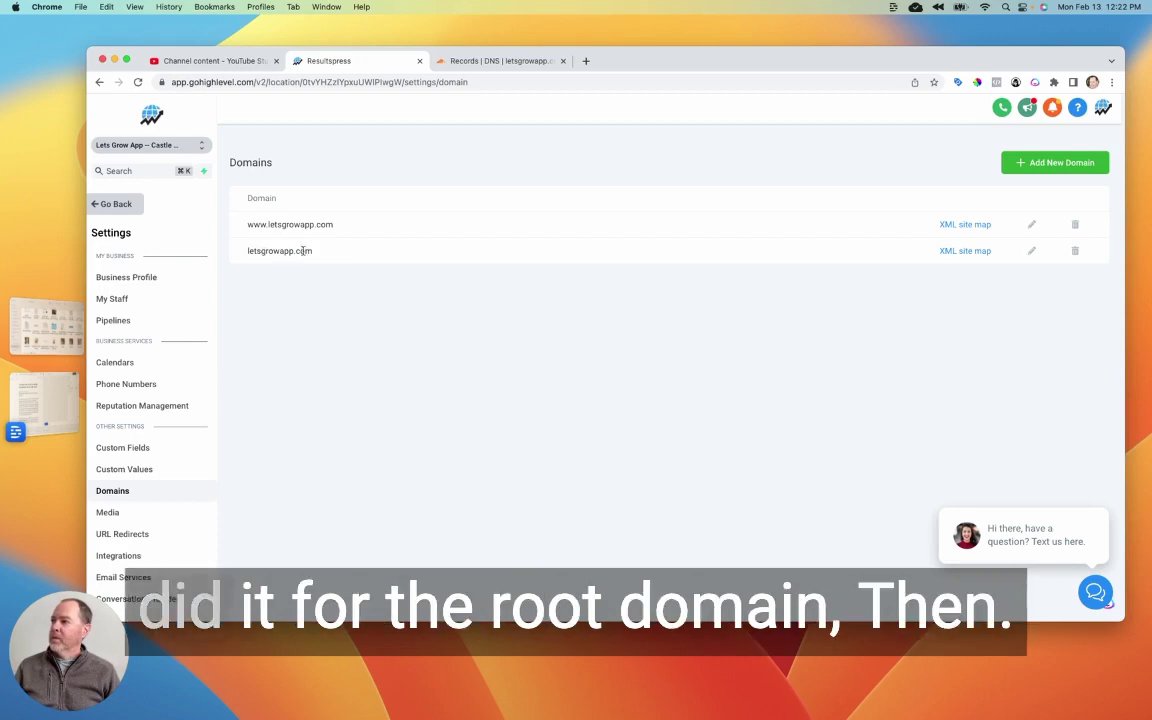
click(508, 64)
Scroll through letsgrowapp.com's A and CNAME records, then return to GoHighLevel's Domains list
scroll(468, 463, down, 5)
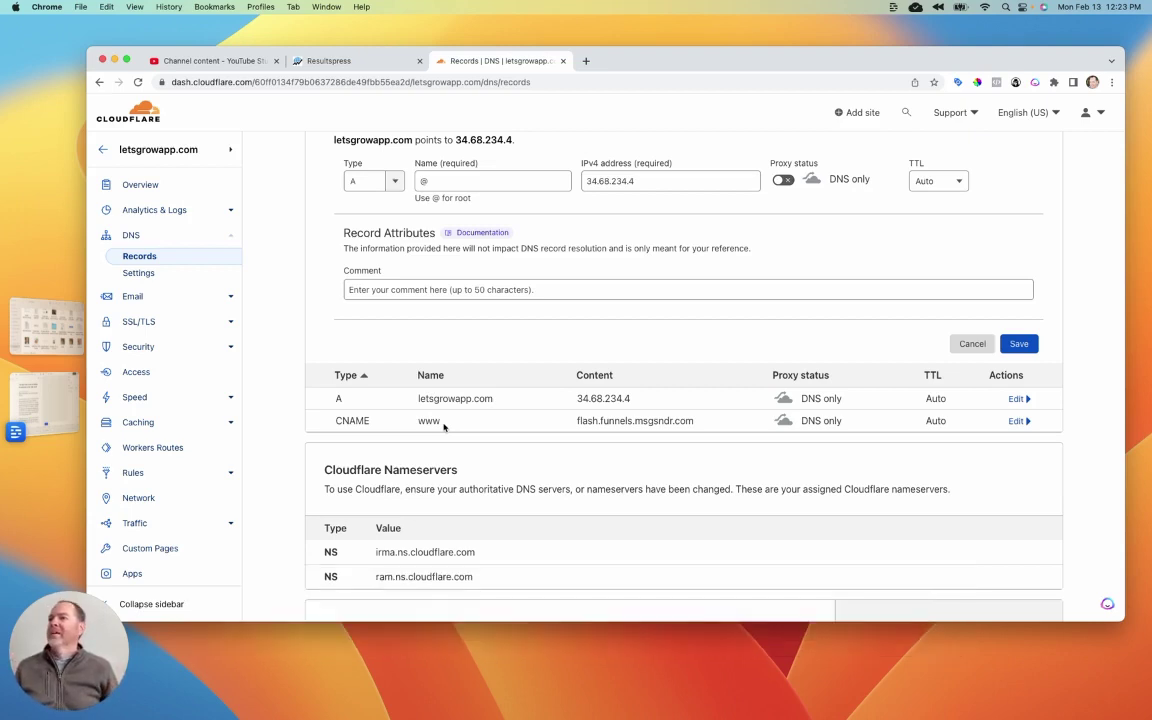
scroll(438, 430, down, 1)
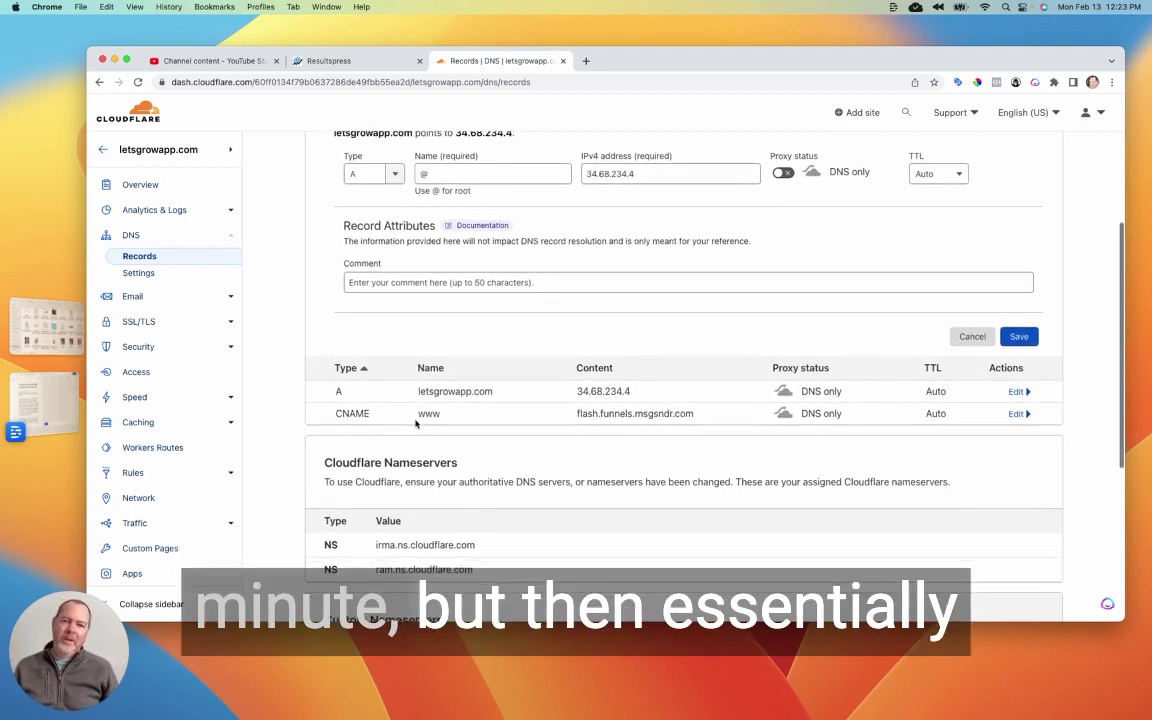
scroll(416, 423, down, 1)
click(362, 58)
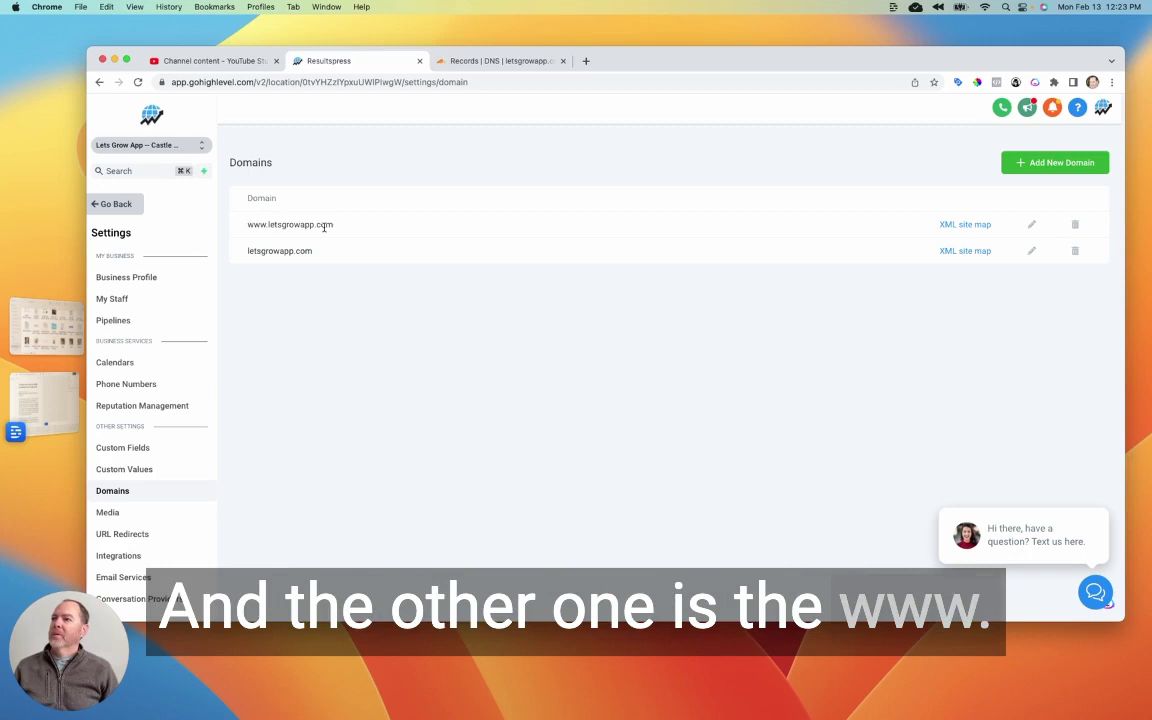
Open Add New Domain again and copy the CNAME target flash.funnels.msgsndr.com from its note
click(1050, 162)
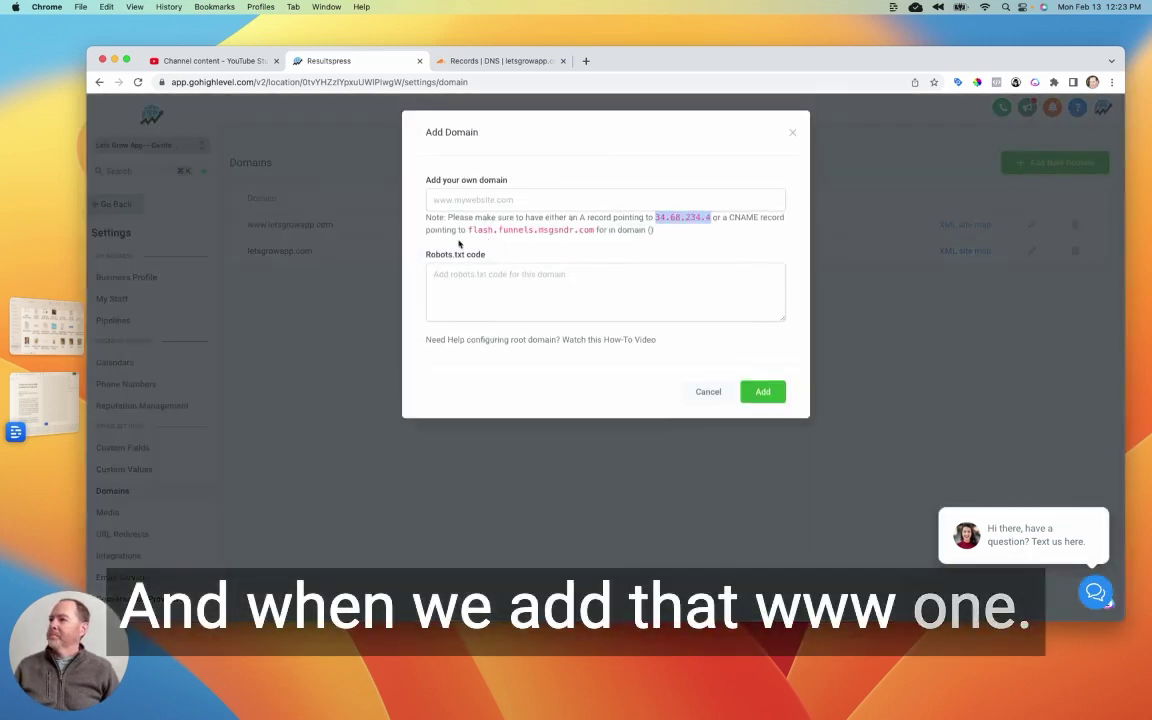
drag(524, 230, 592, 230)
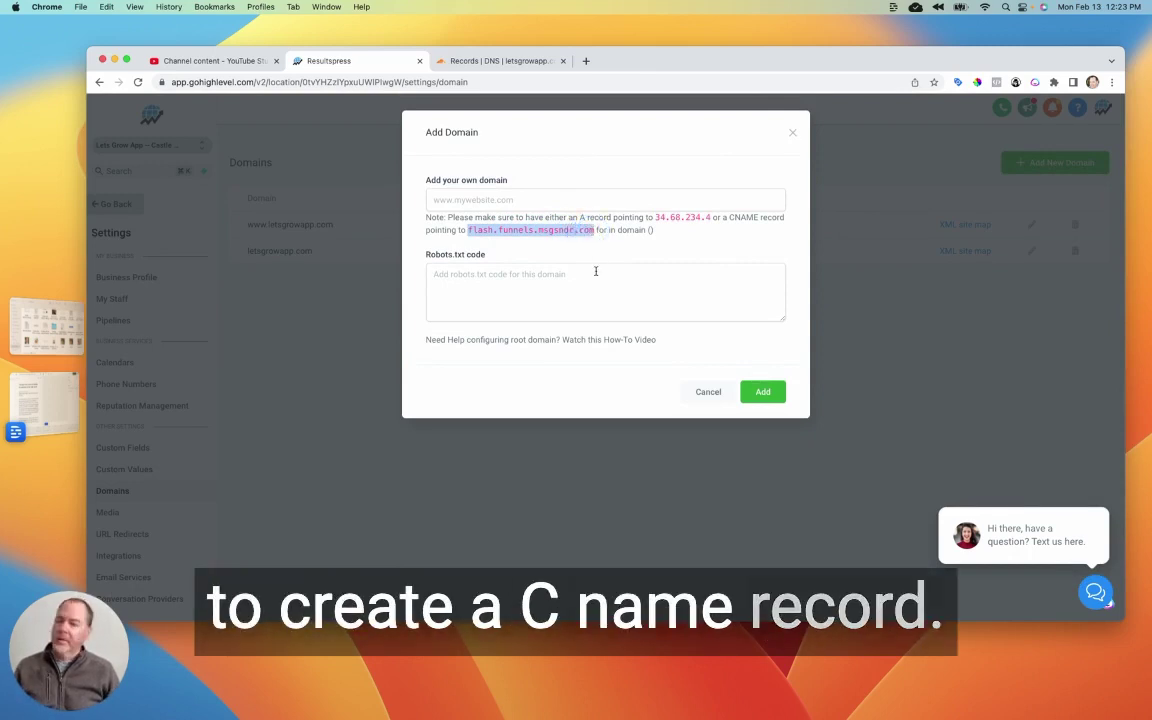
right_click(494, 230)
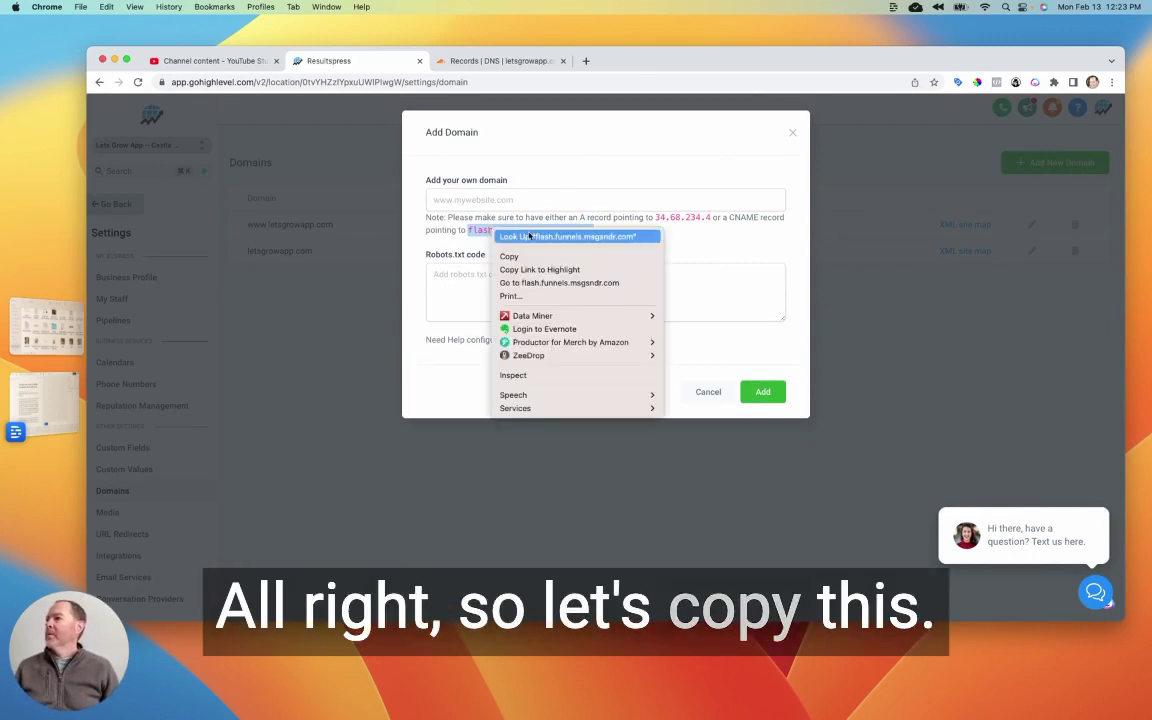
click(524, 257)
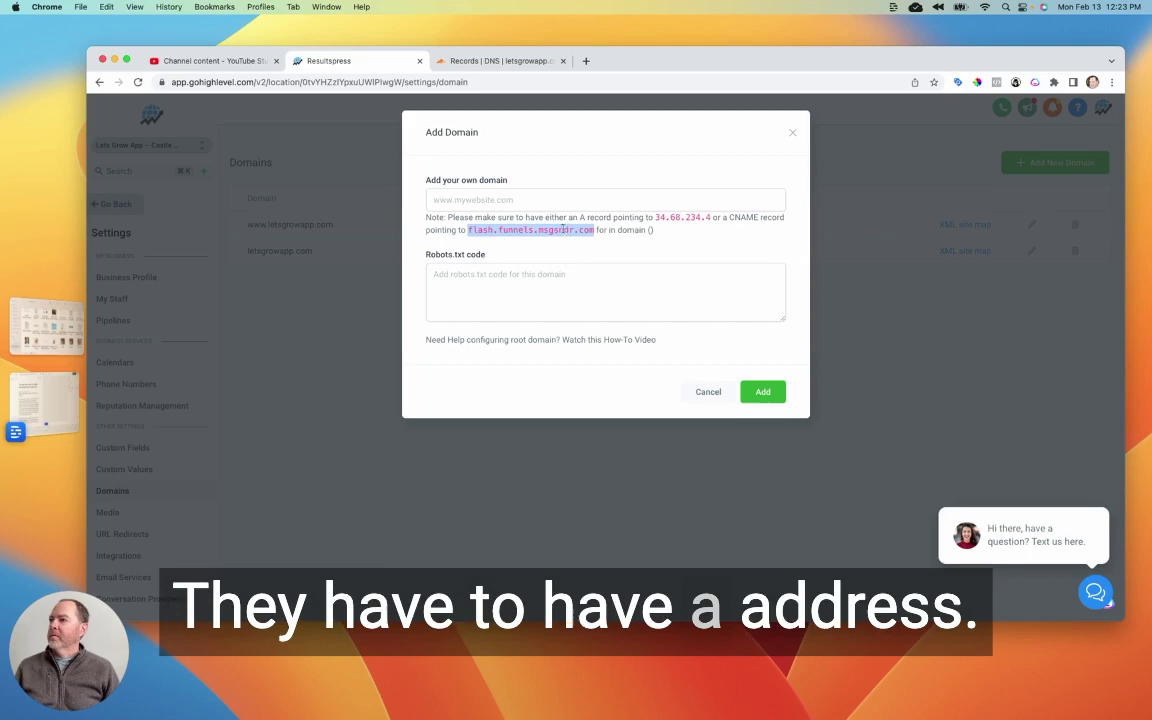
Edit the www CNAME in Cloudflare, paste flash.funnels.msgsndr.com as target, keep DNS only, and save
click(491, 61)
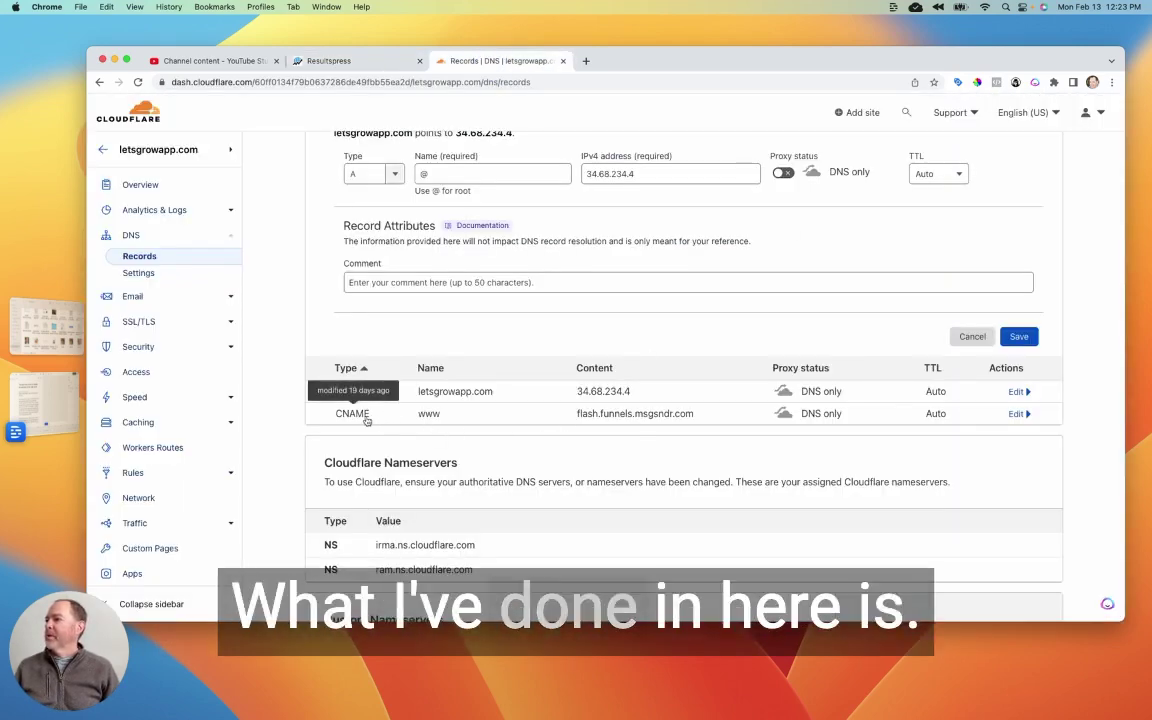
click(1018, 413)
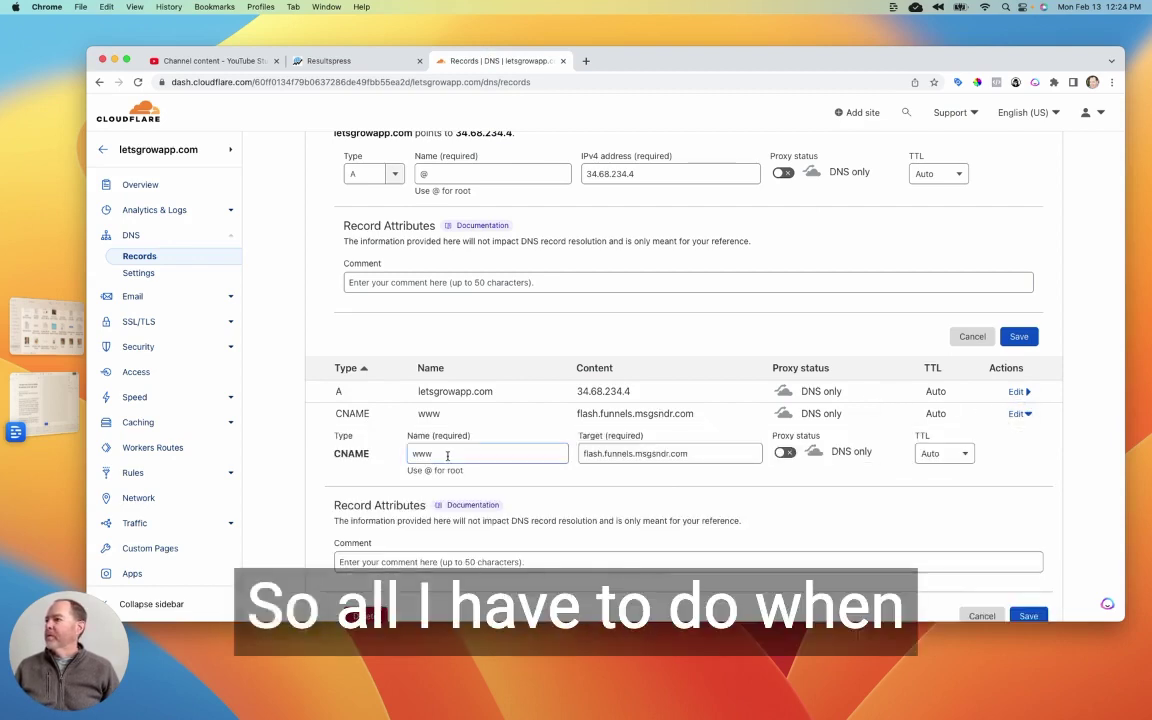
click(385, 174)
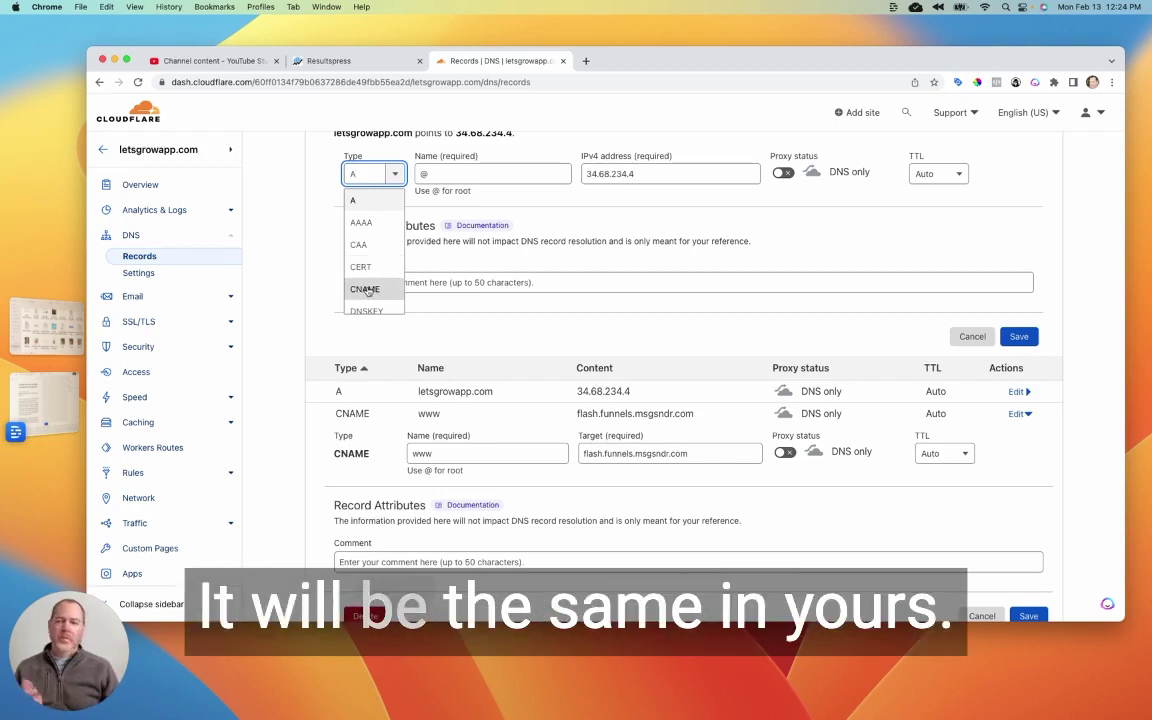
click(573, 282)
scroll(400, 357, down, 3)
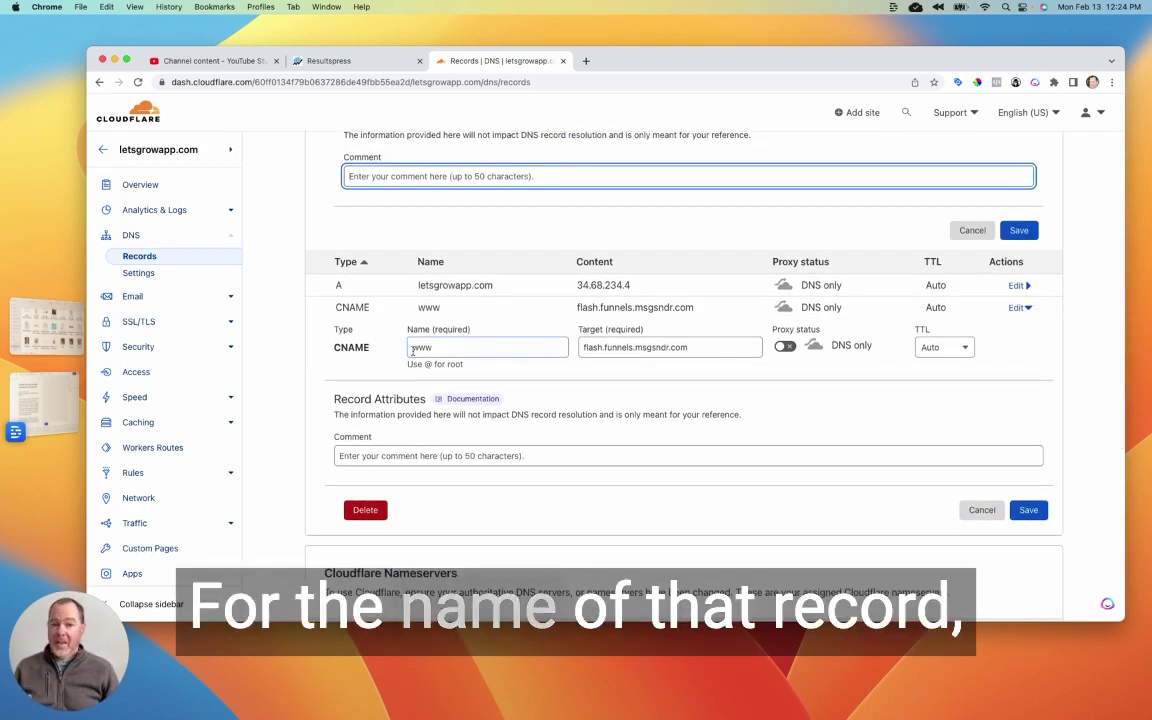
click(426, 349)
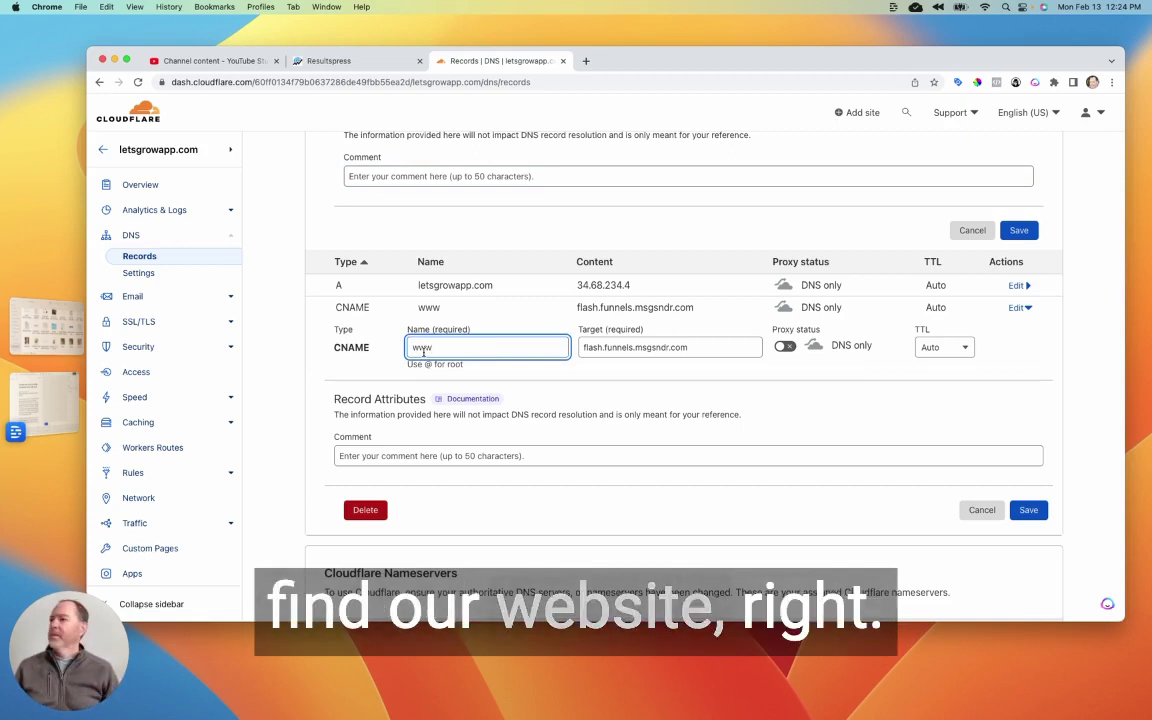
drag(700, 347, 581, 346)
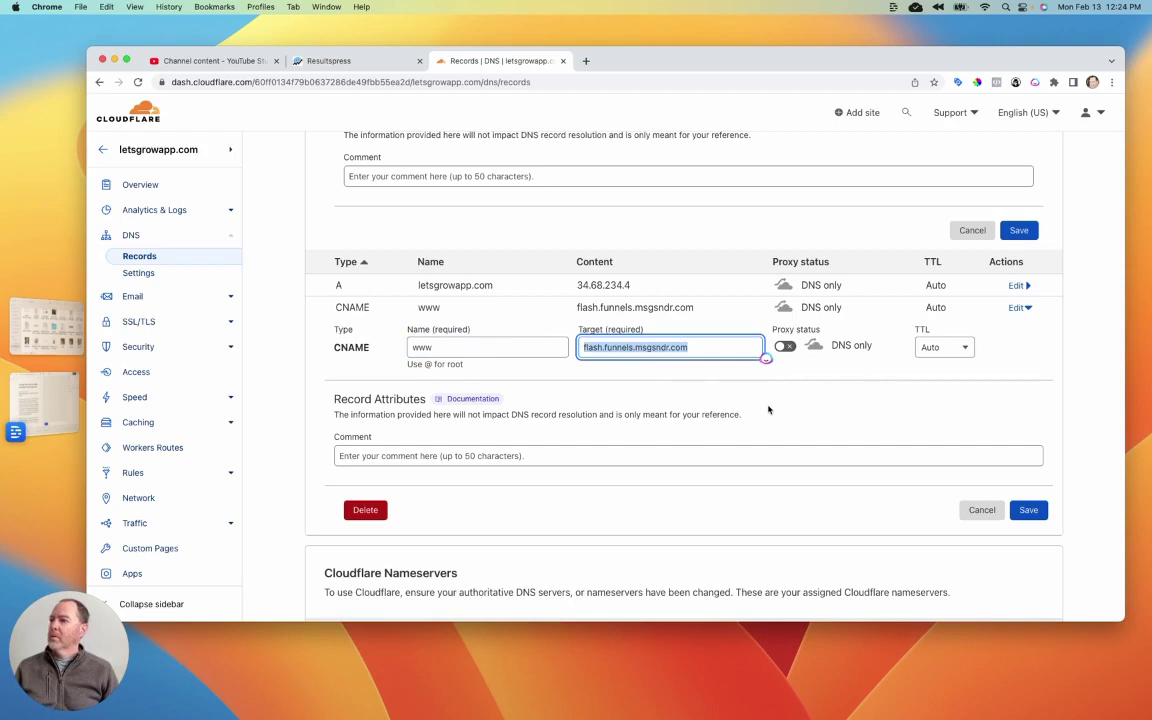
key(super+v)
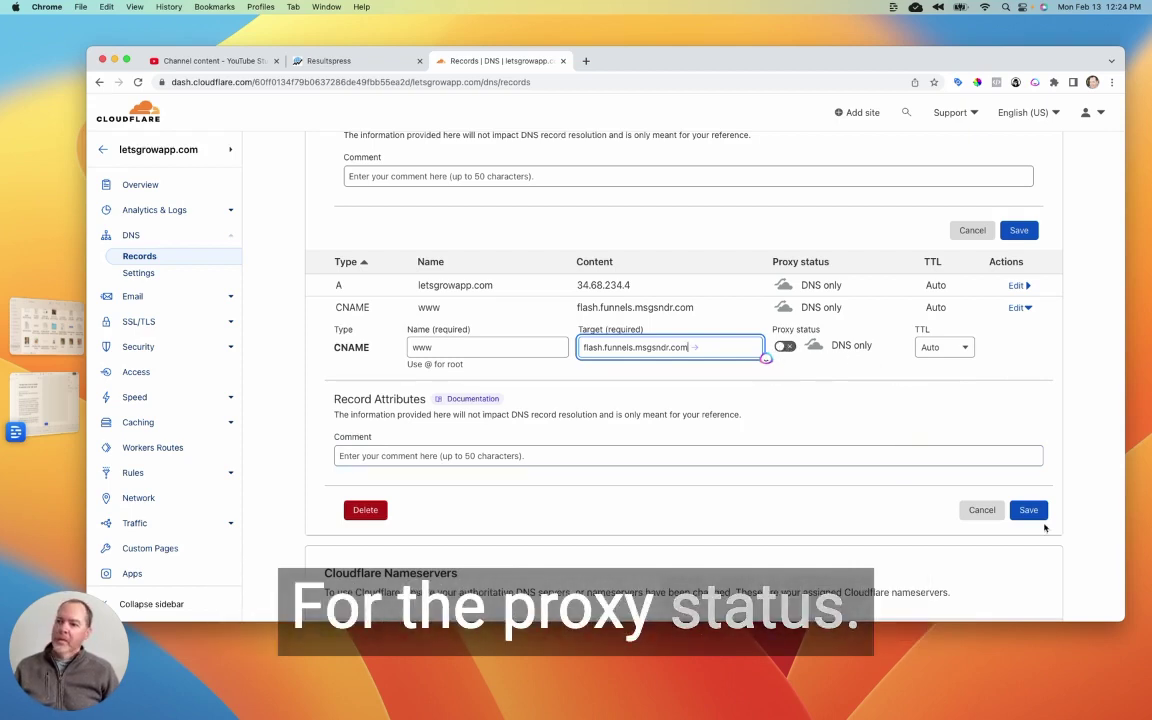
click(1028, 510)
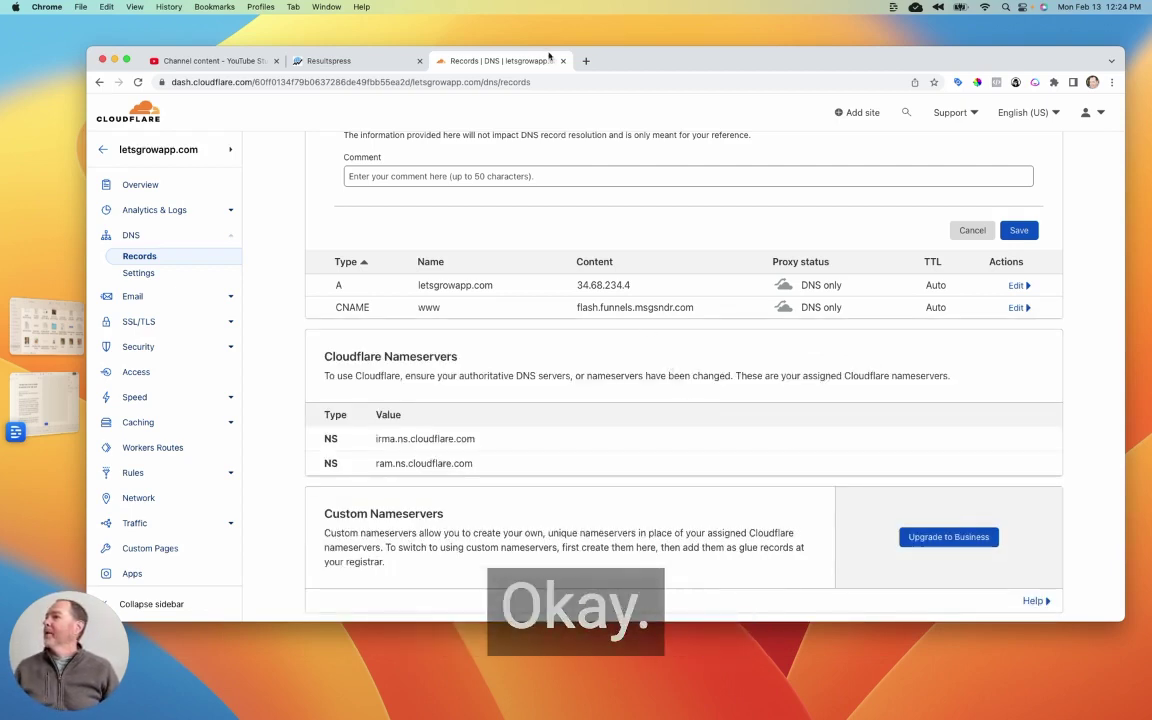
click(345, 61)
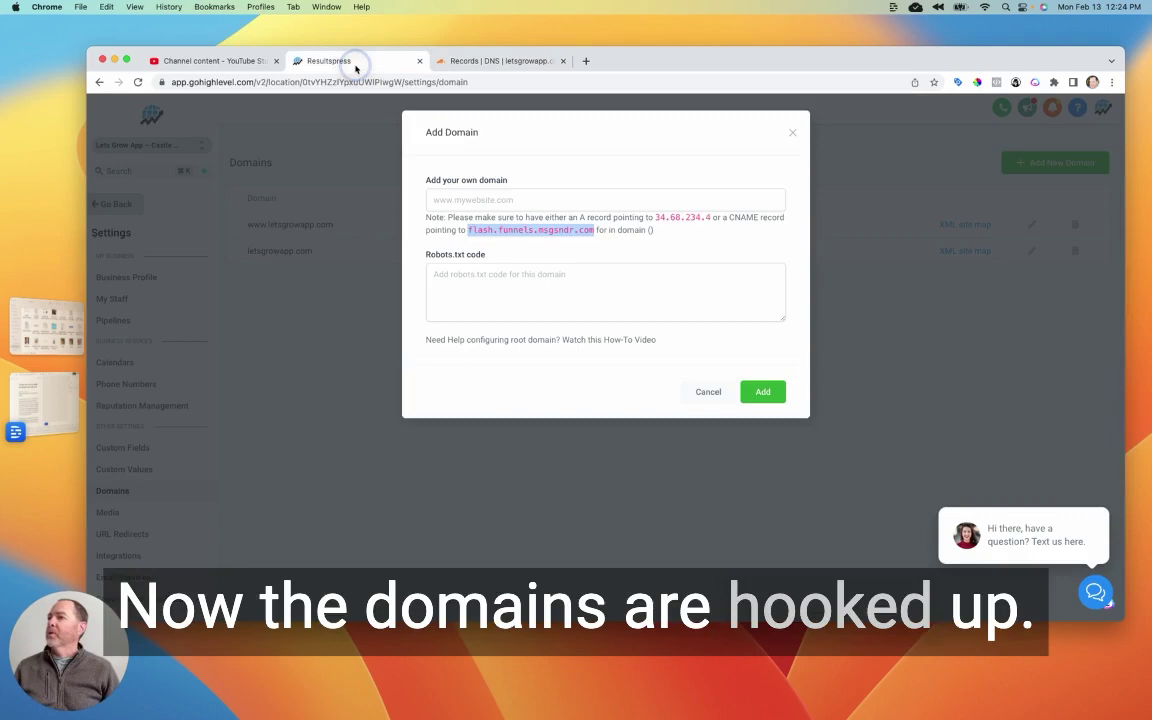
click(712, 397)
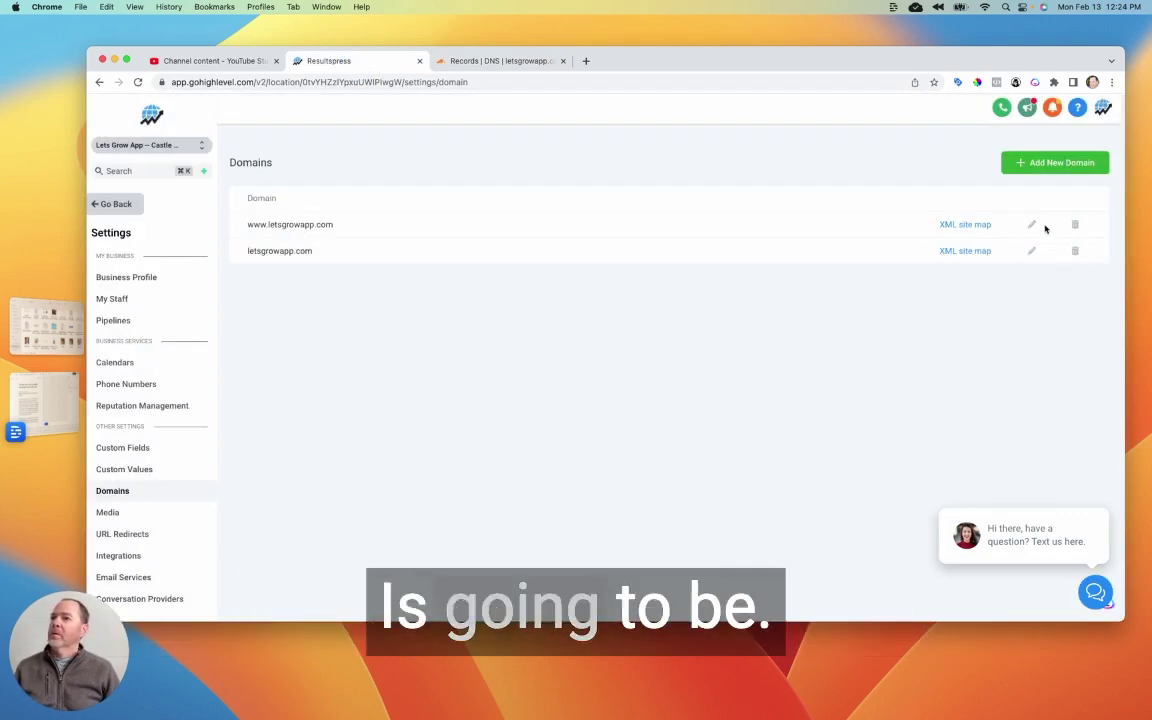
click(1032, 226)
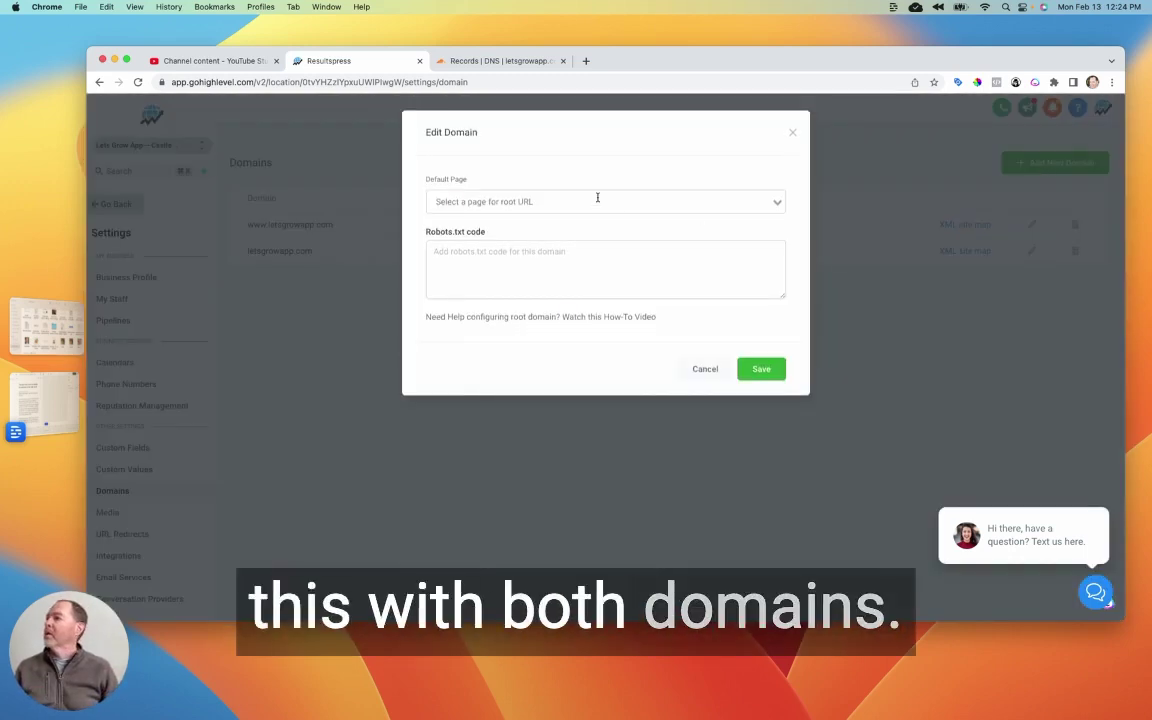
click(714, 376)
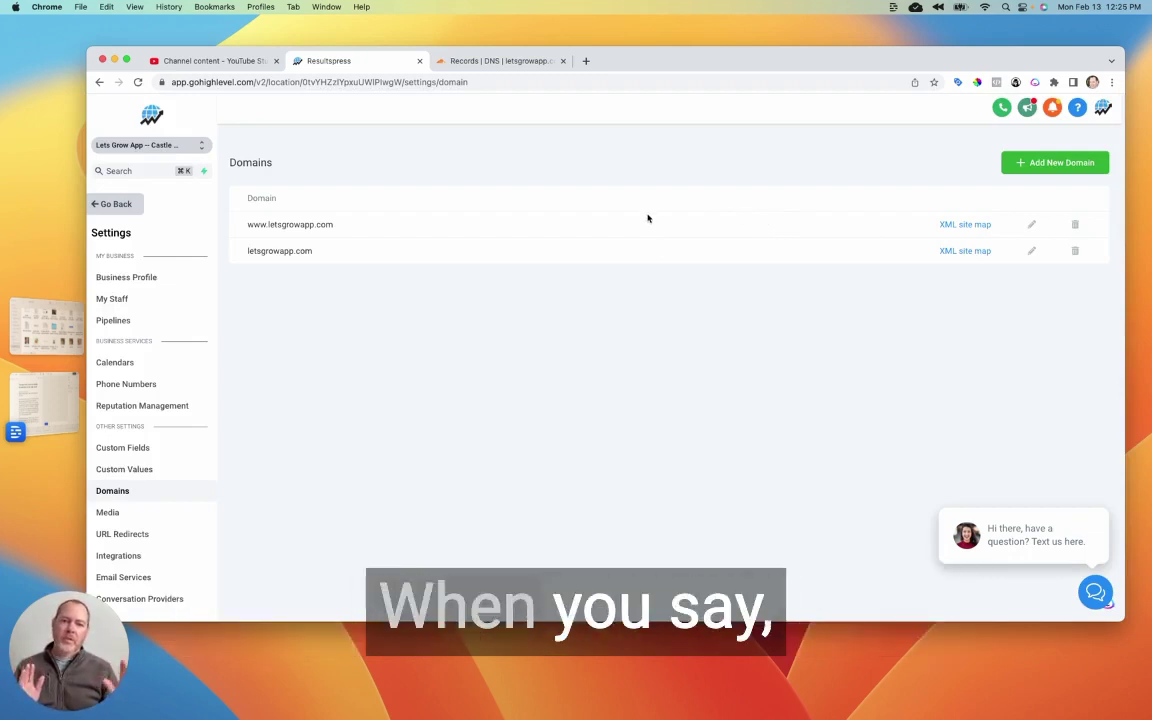
click(1049, 164)
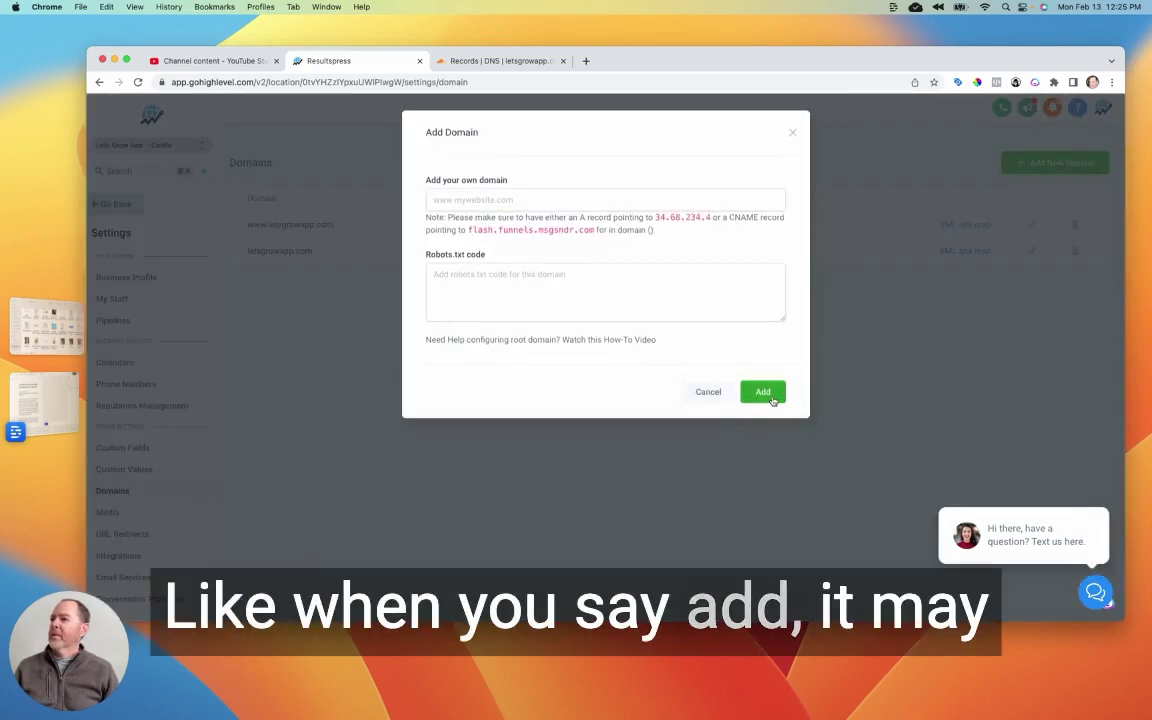
click(707, 392)
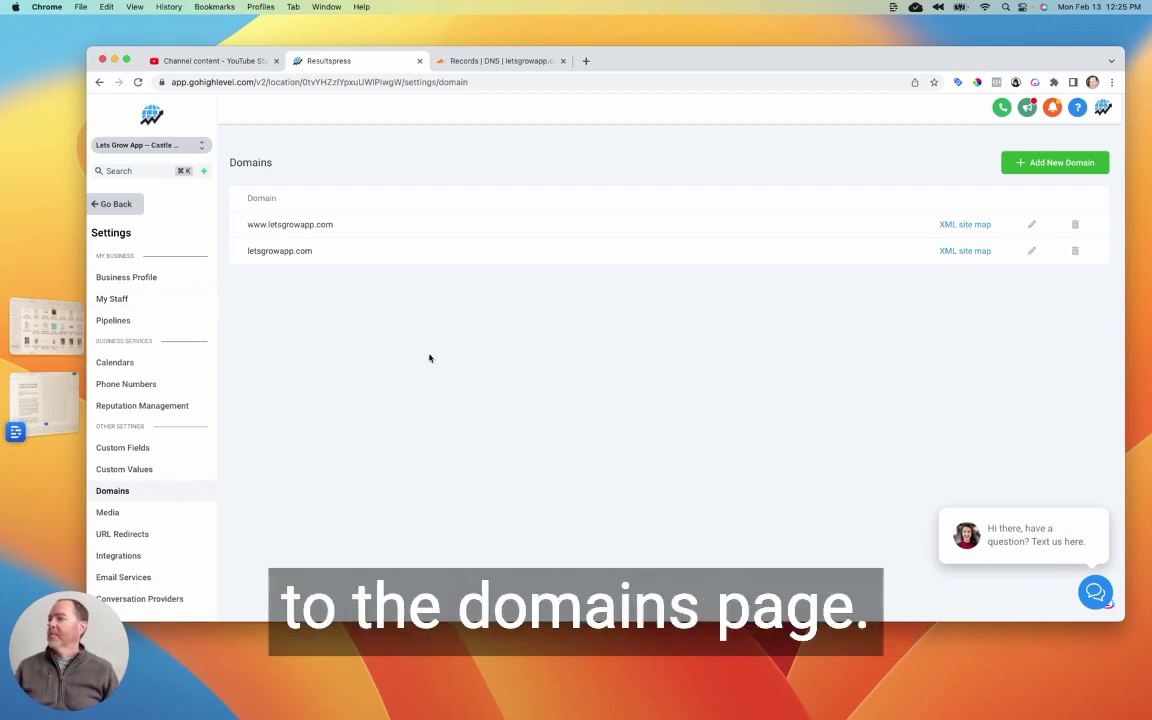
click(1034, 226)
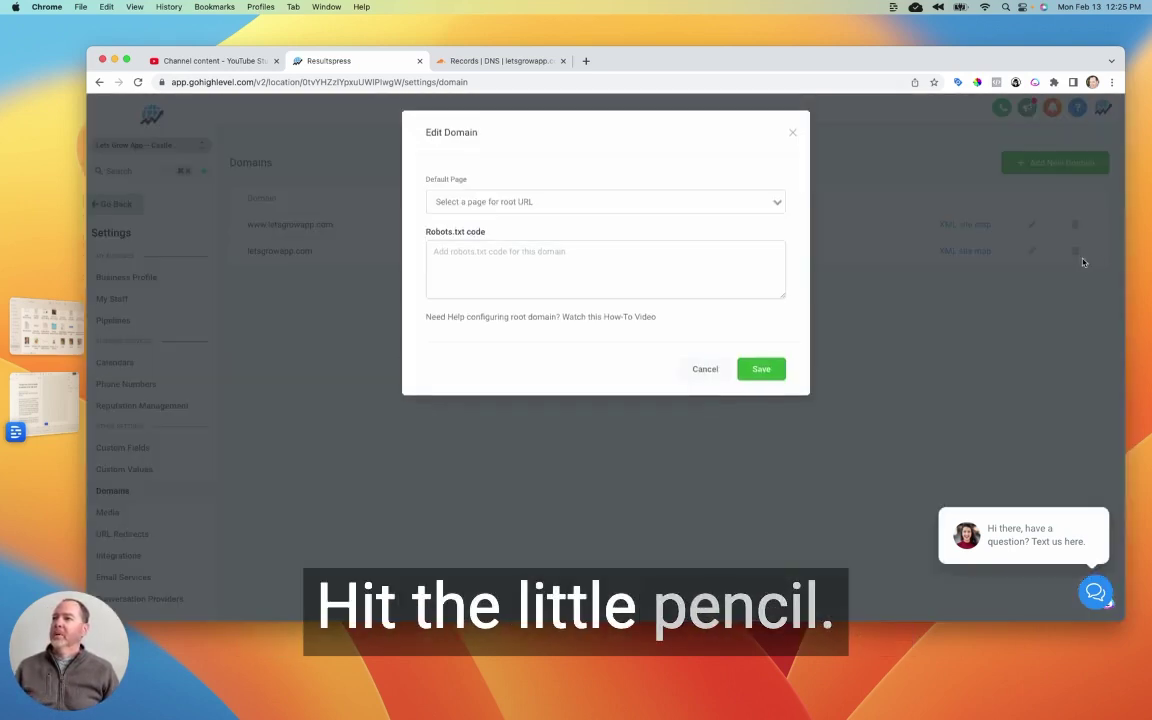
click(592, 204)
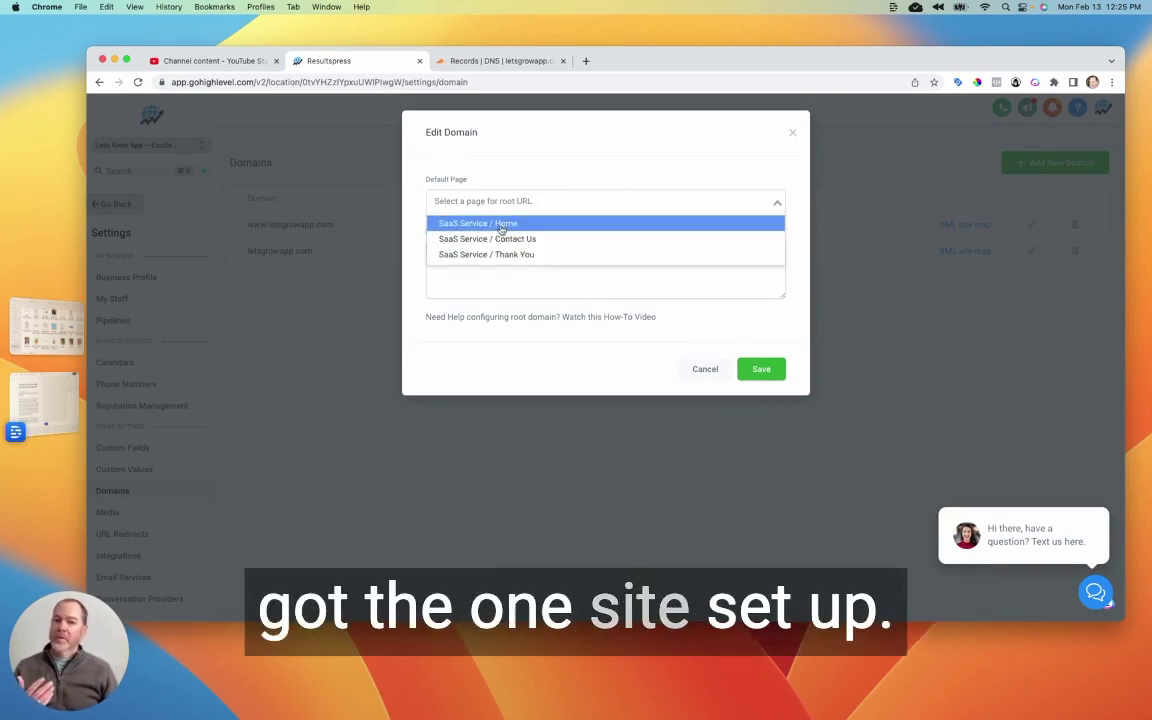
click(501, 226)
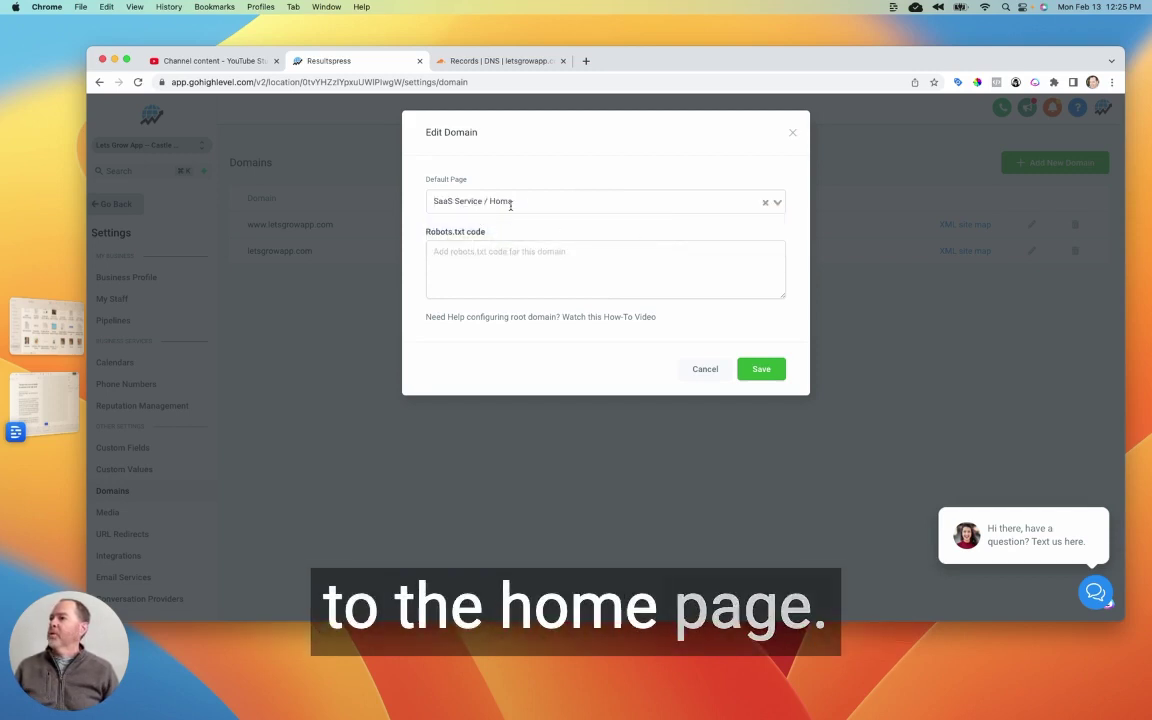
click(560, 200)
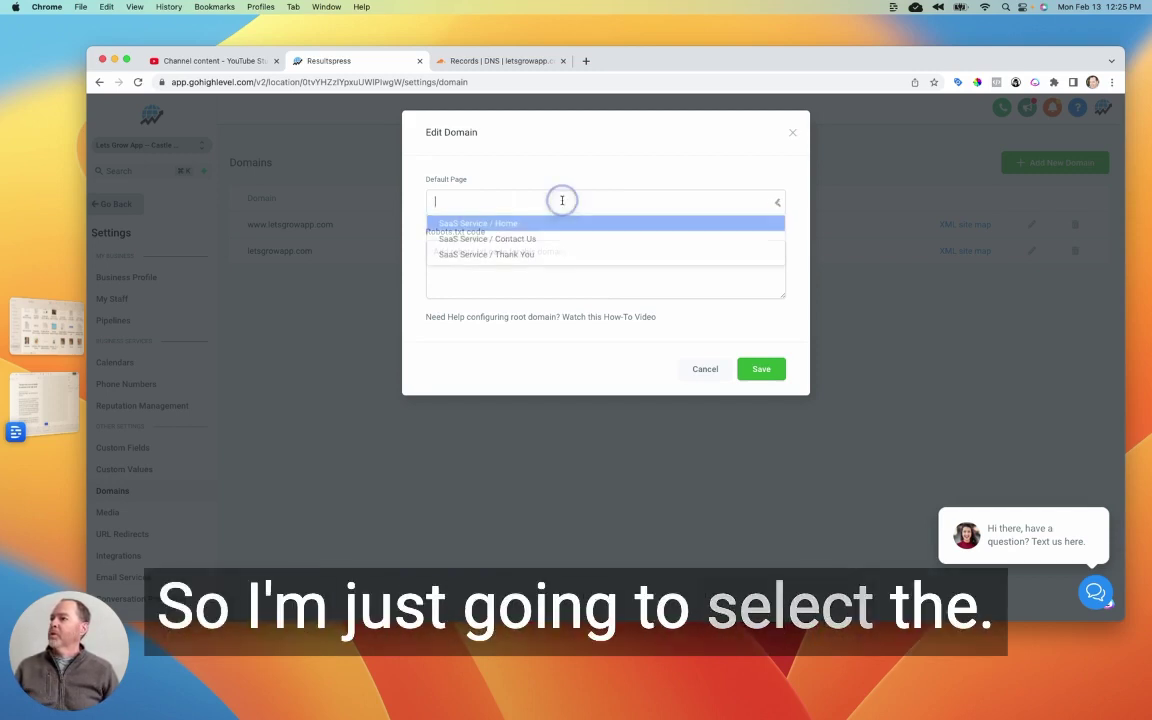
click(511, 224)
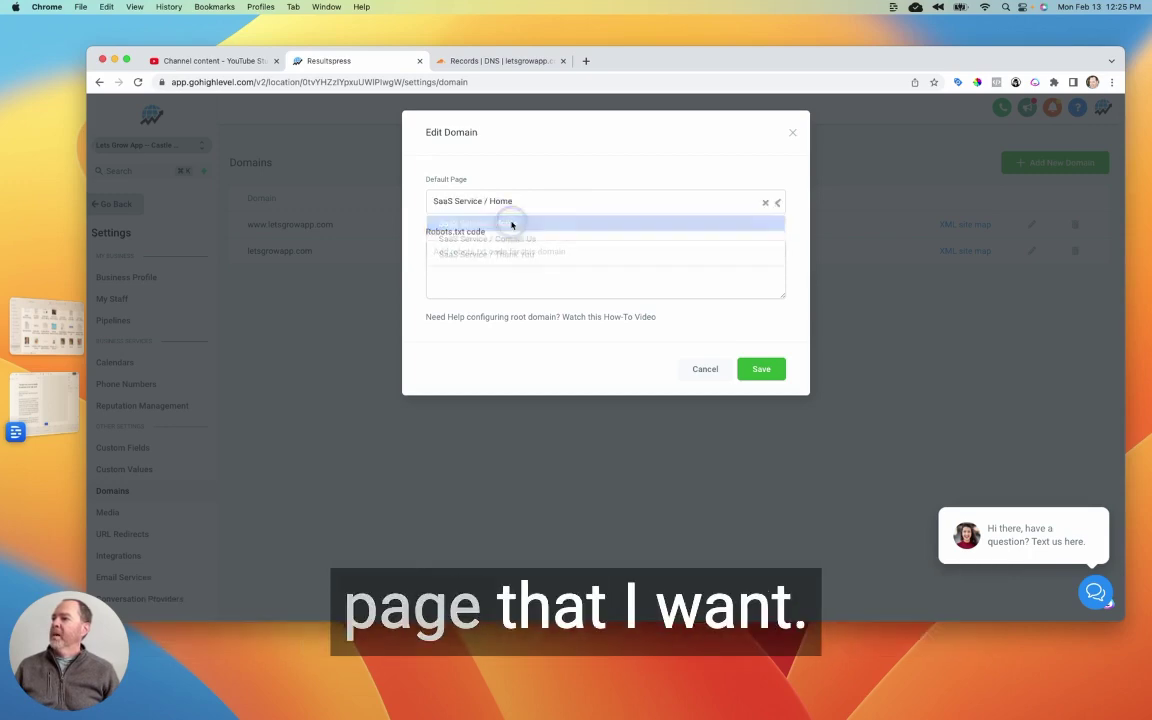
click(765, 372)
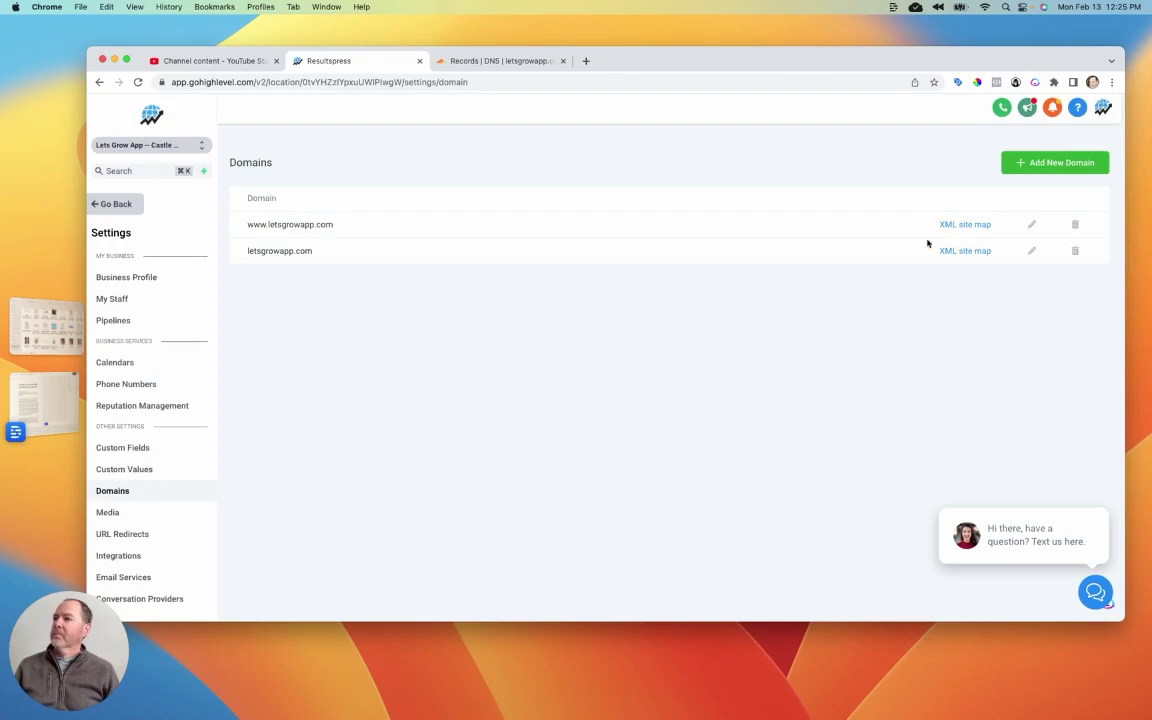
Set SaaS Service / Home as the default page for letsgrowapp.com and save
click(1031, 251)
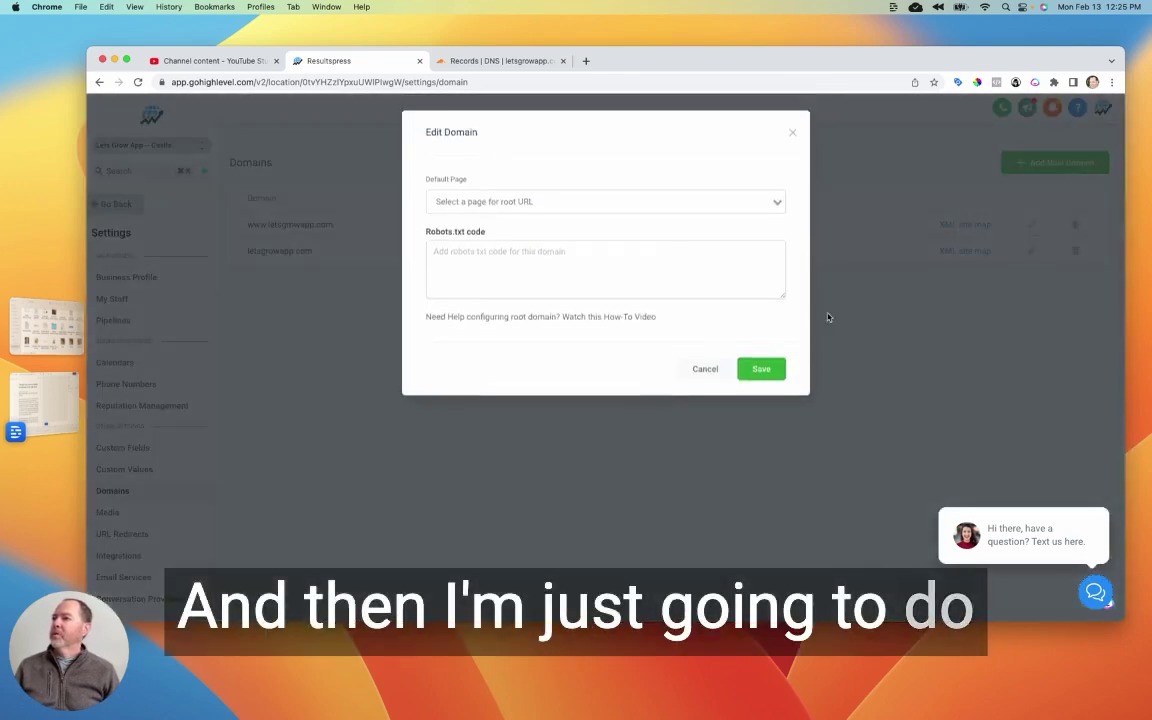
click(776, 201)
click(709, 225)
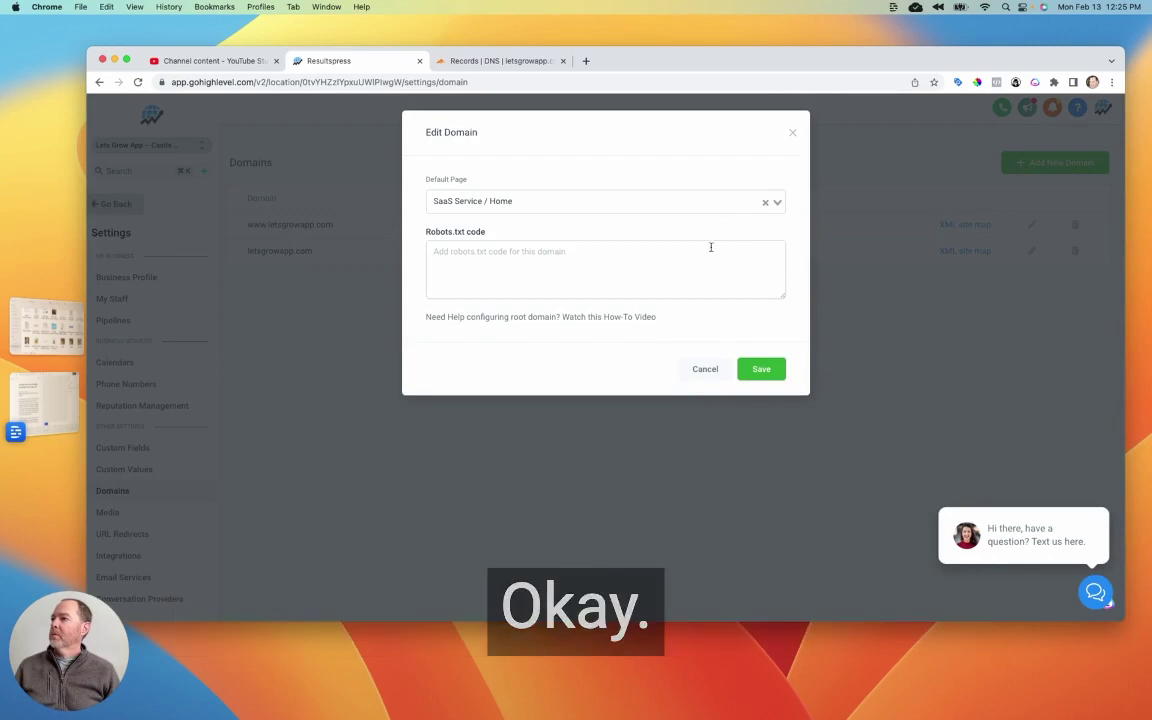
click(761, 369)
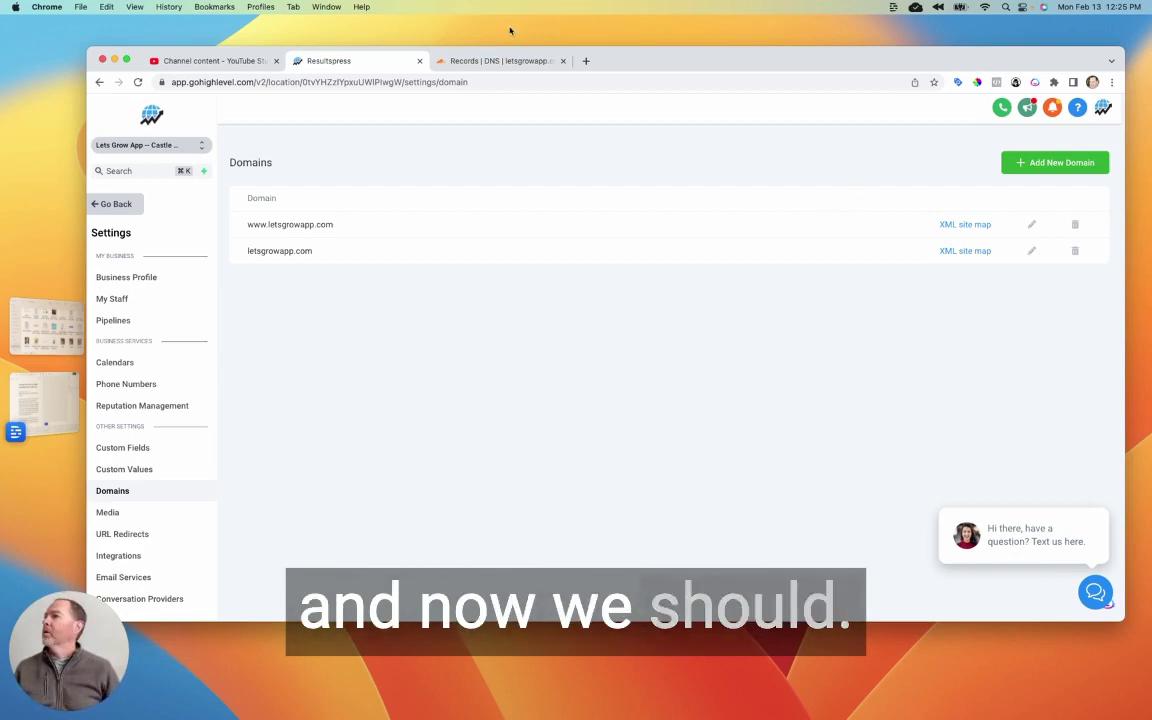
click(586, 61)
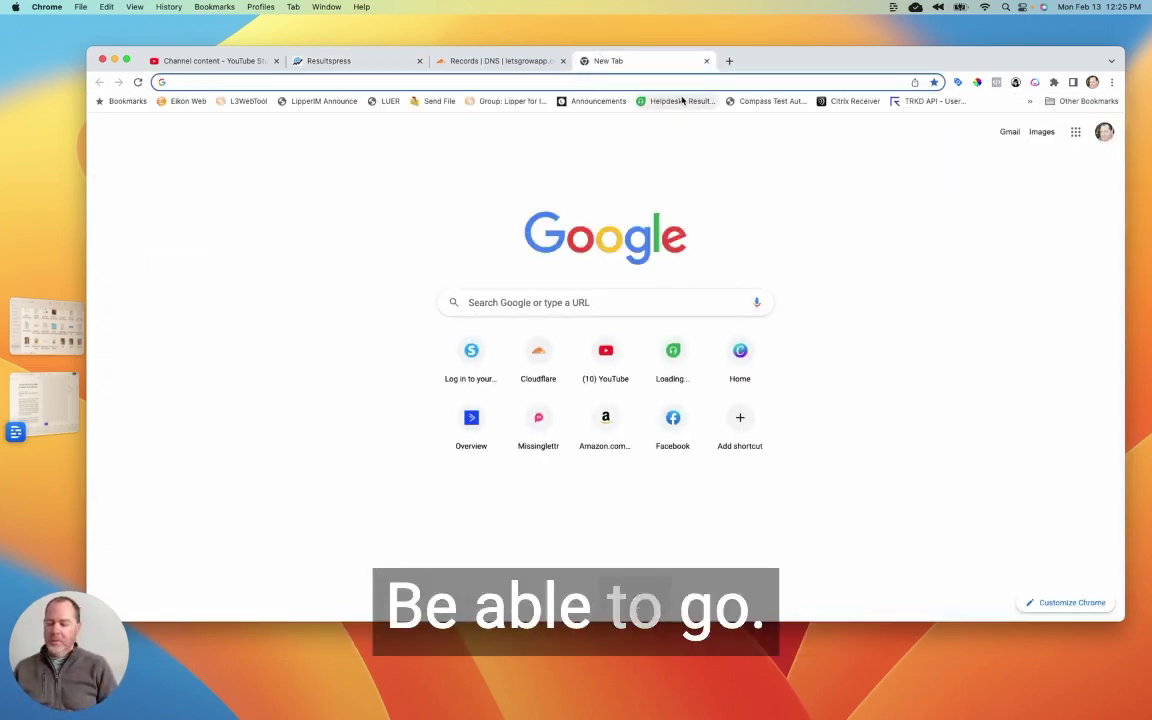
text(www.le)
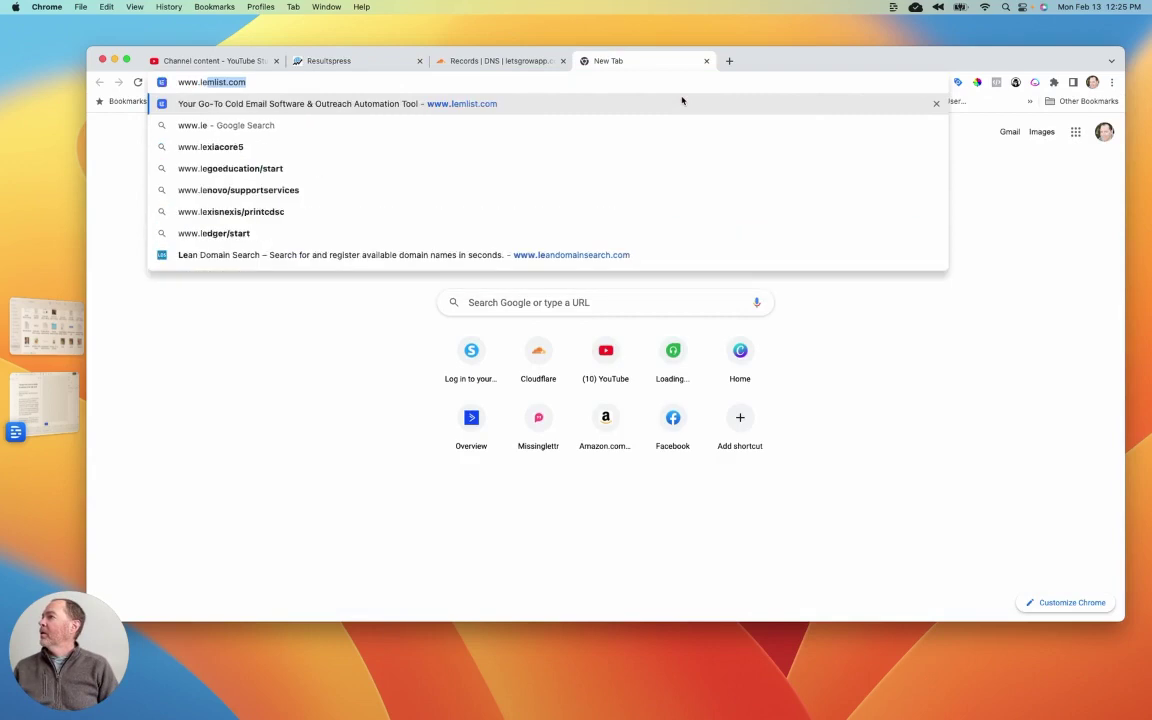
text(tsg)
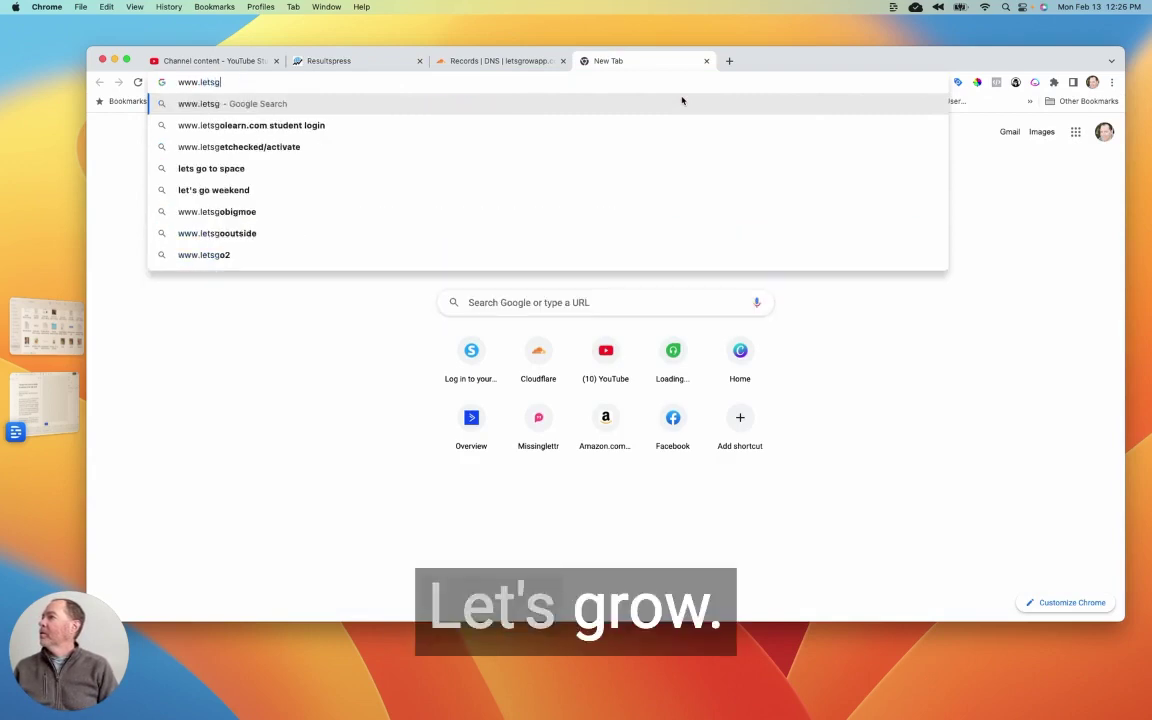
text(rowapp.com)
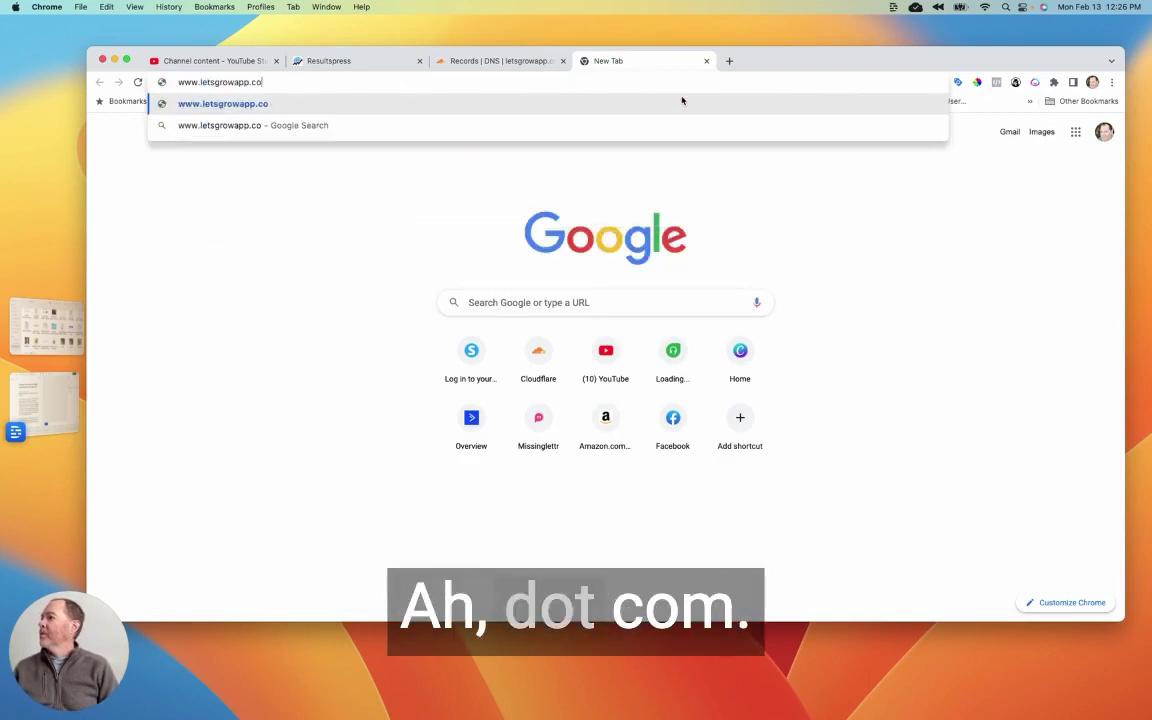
key(Return)
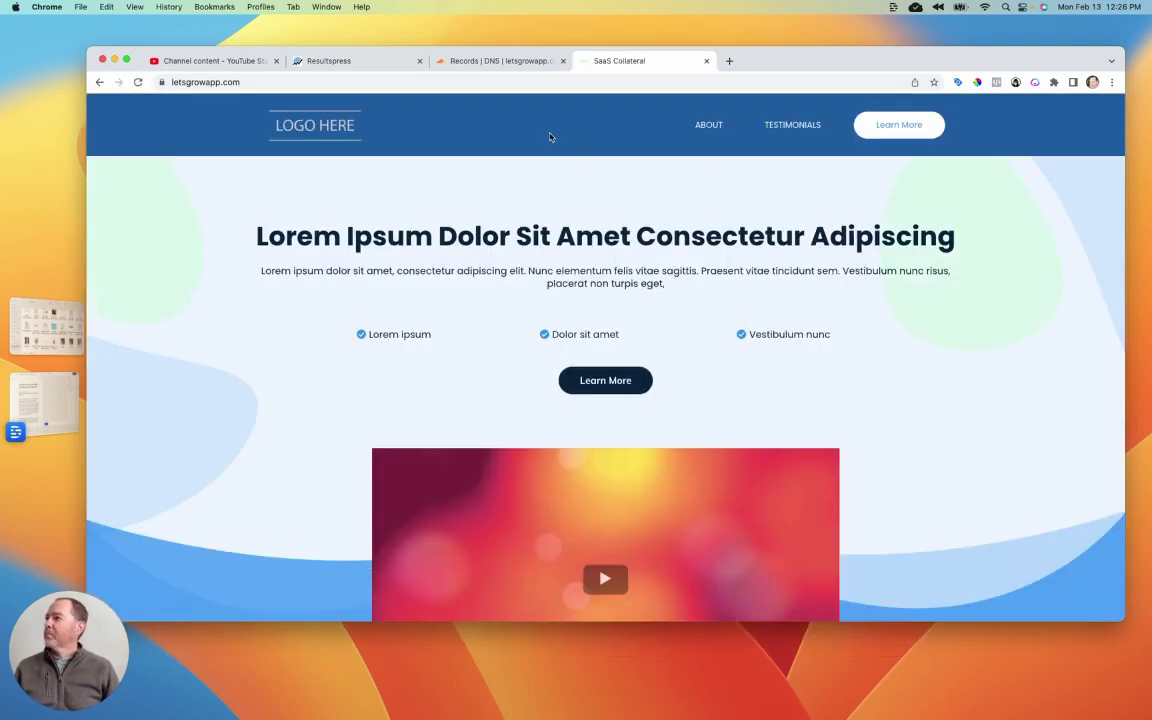
click(248, 83)
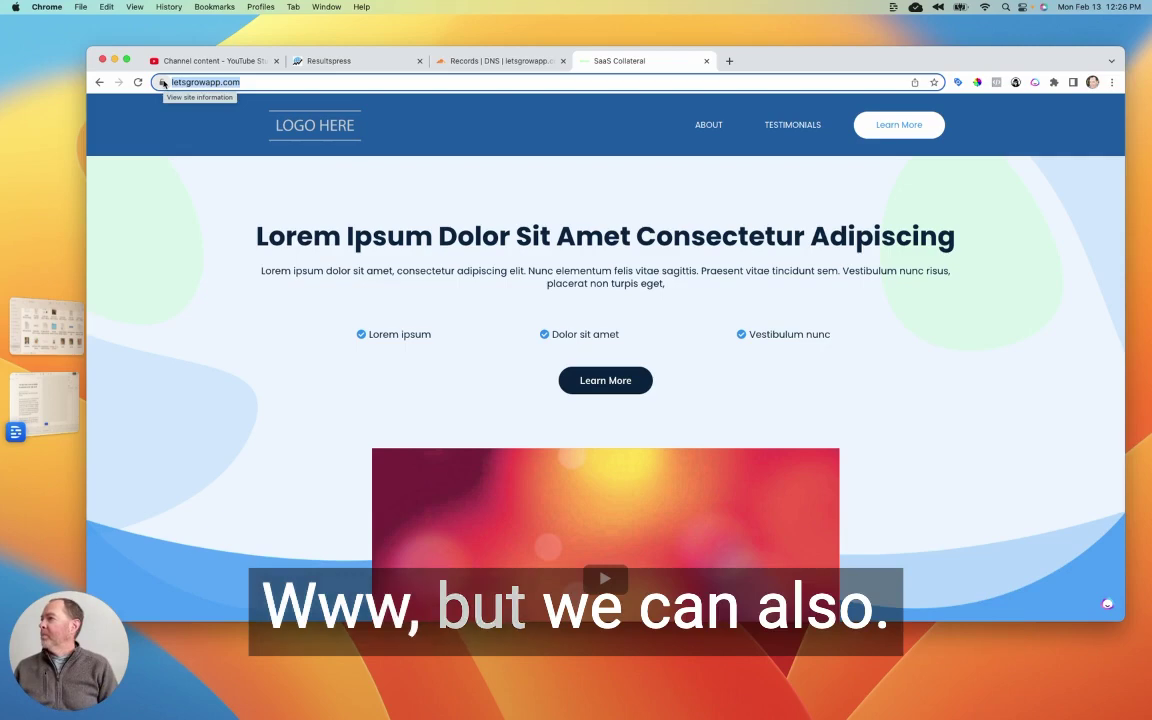
text(lets)
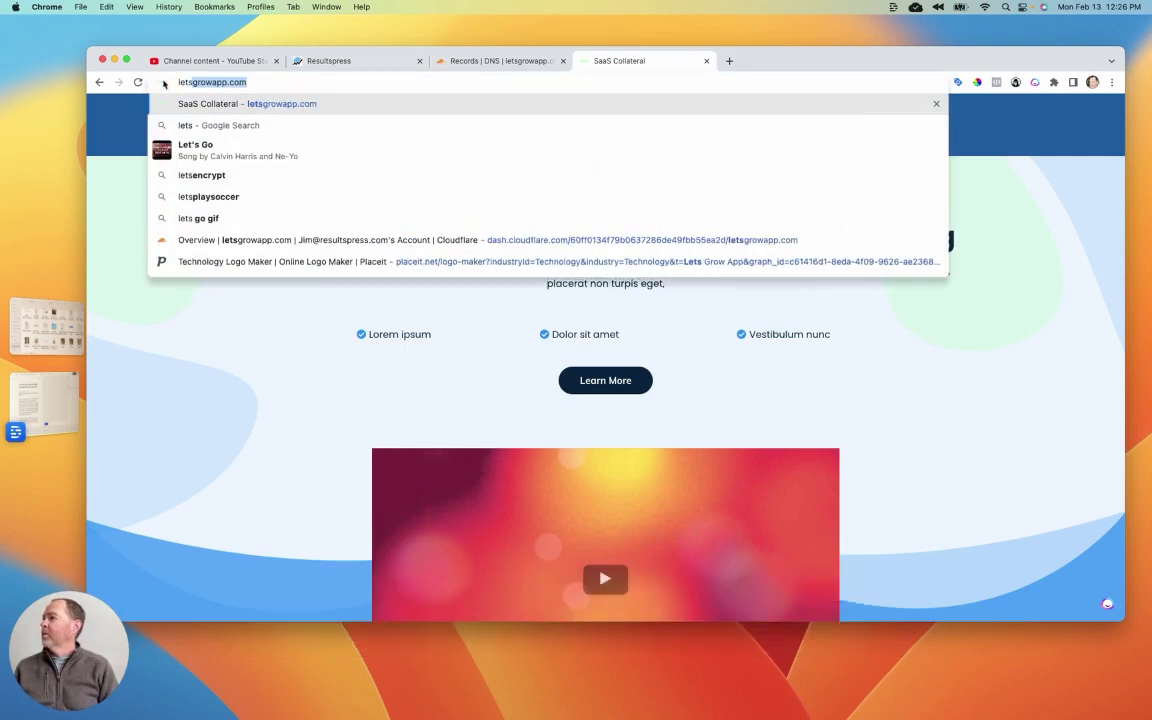
key(BackSpace)
text(growapp.com)
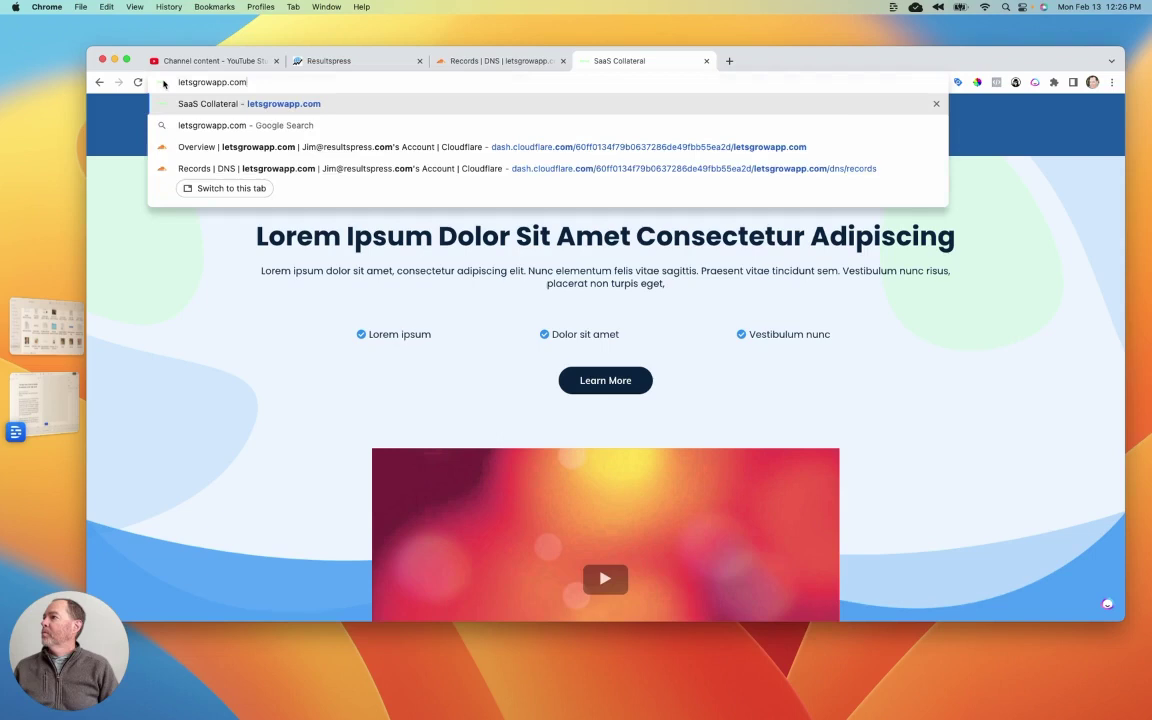
key(Return)
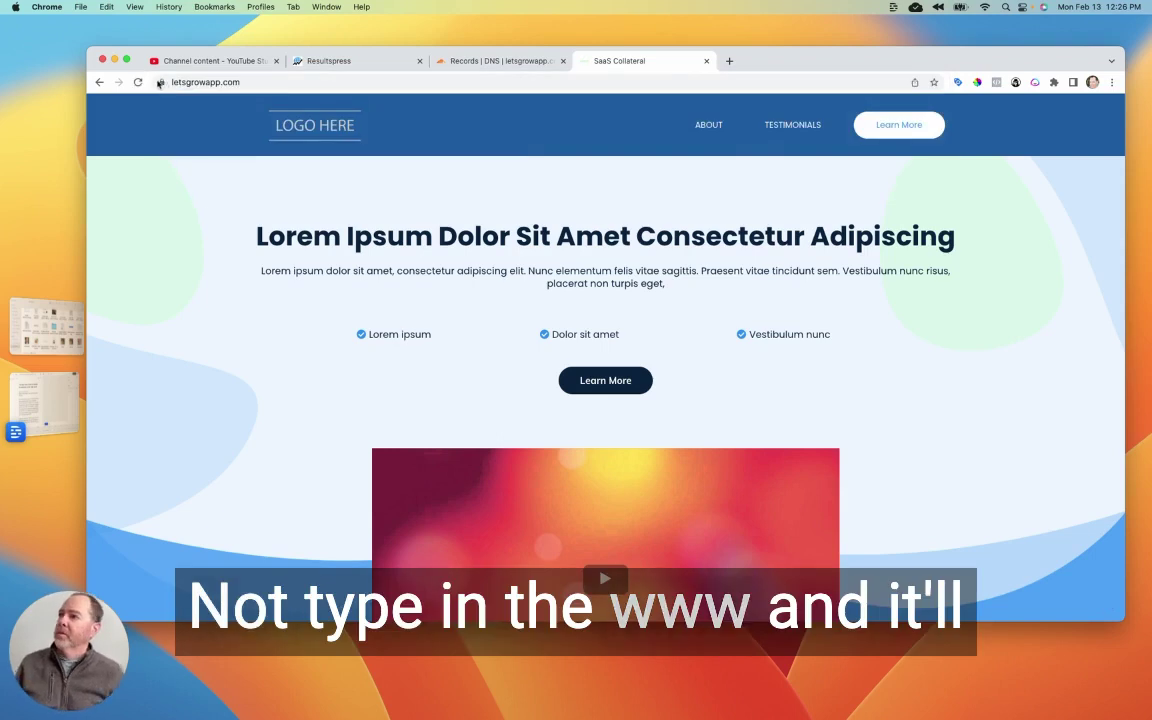